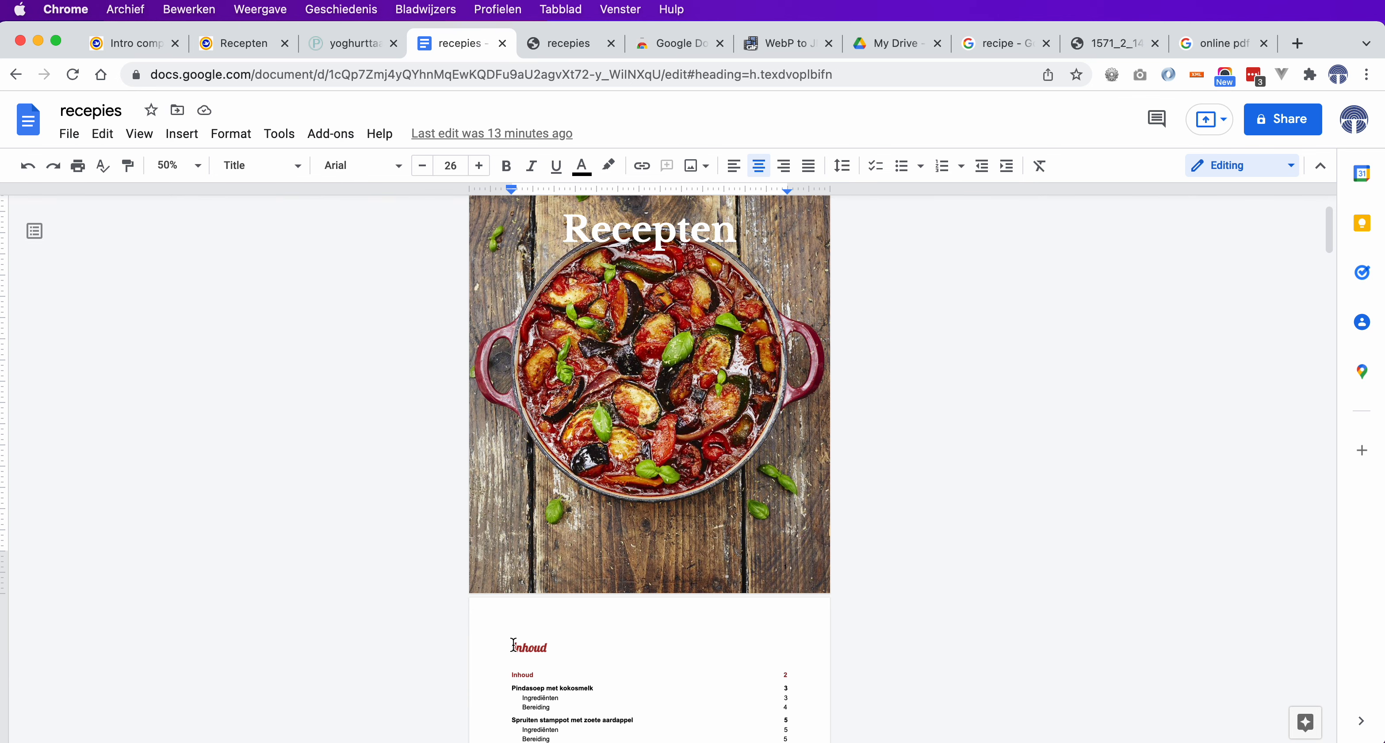
- Insert a page break directly before the "Inhoud" heading to add a blank page after the cover
click(508, 646)
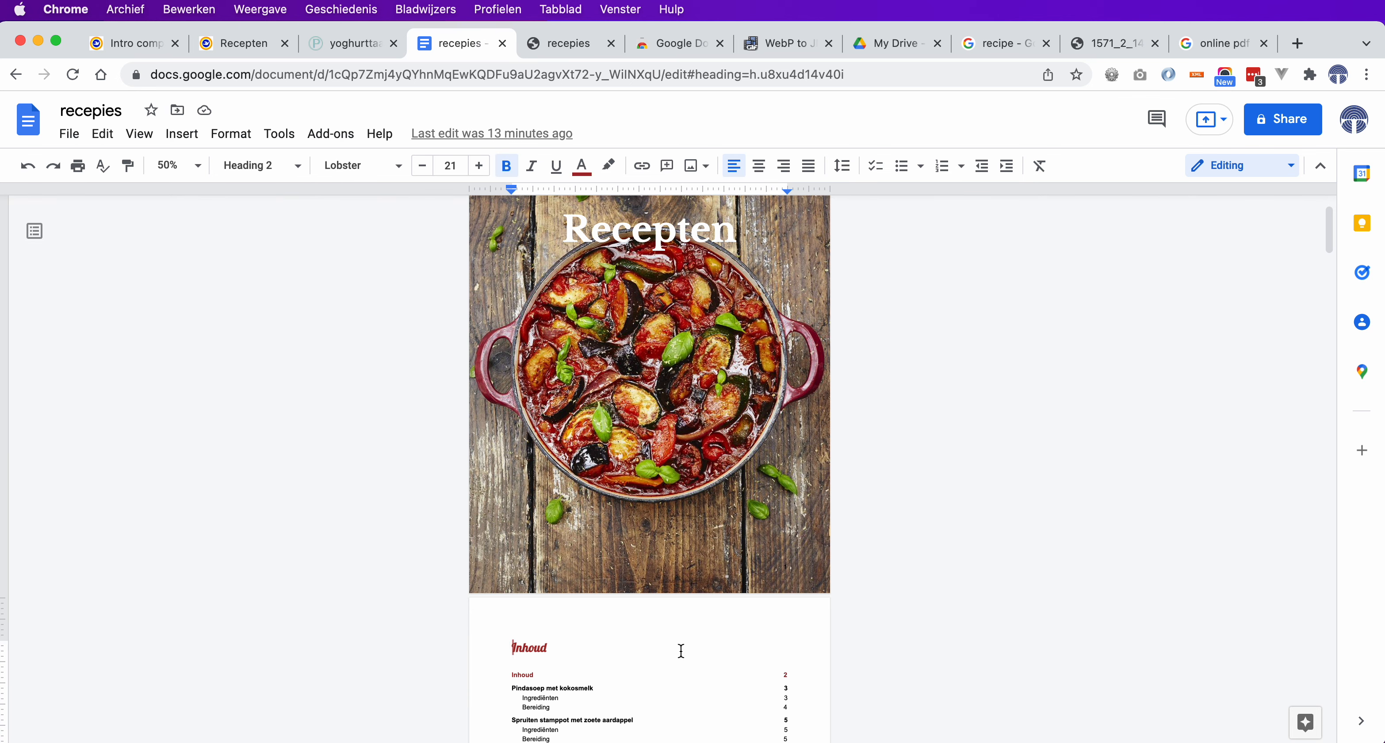
scroll(941, 639, down, 5)
scroll(946, 643, up, 5)
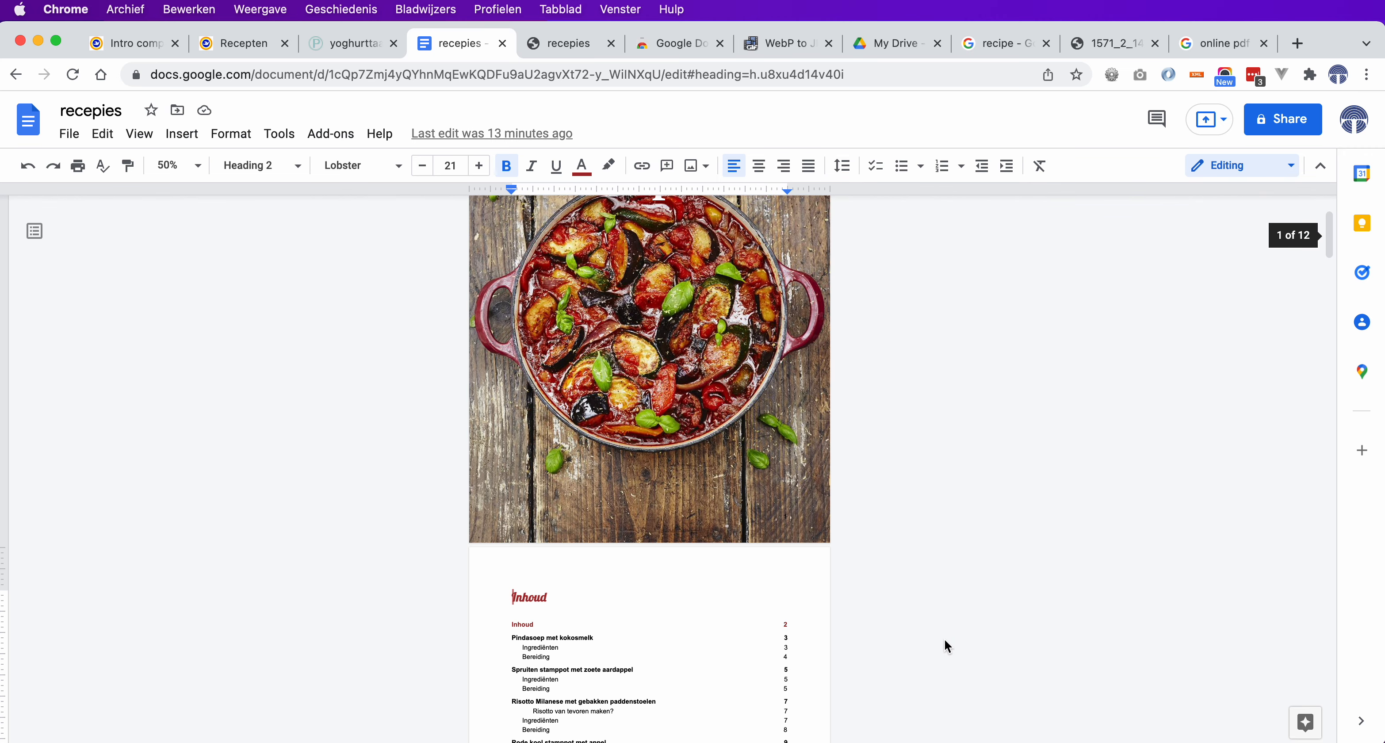
scroll(1052, 588, up, 2)
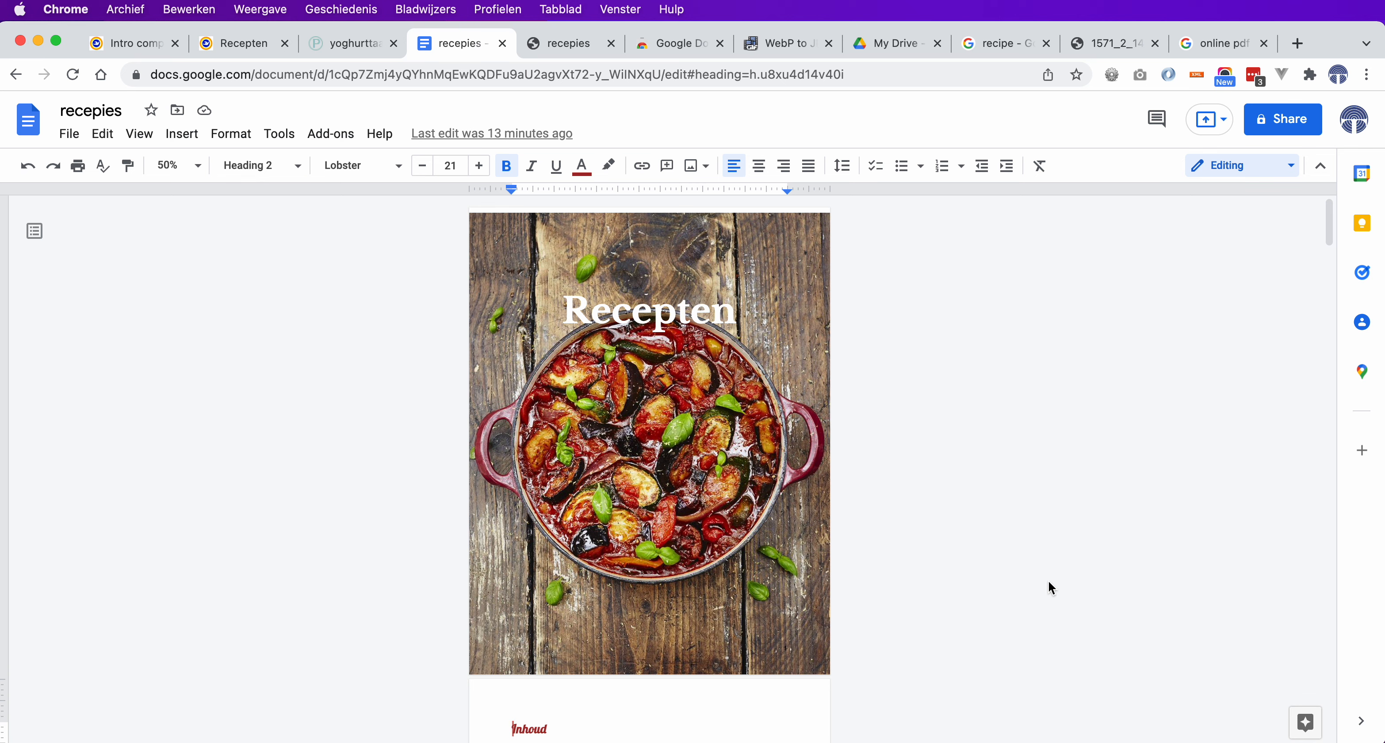
click(182, 136)
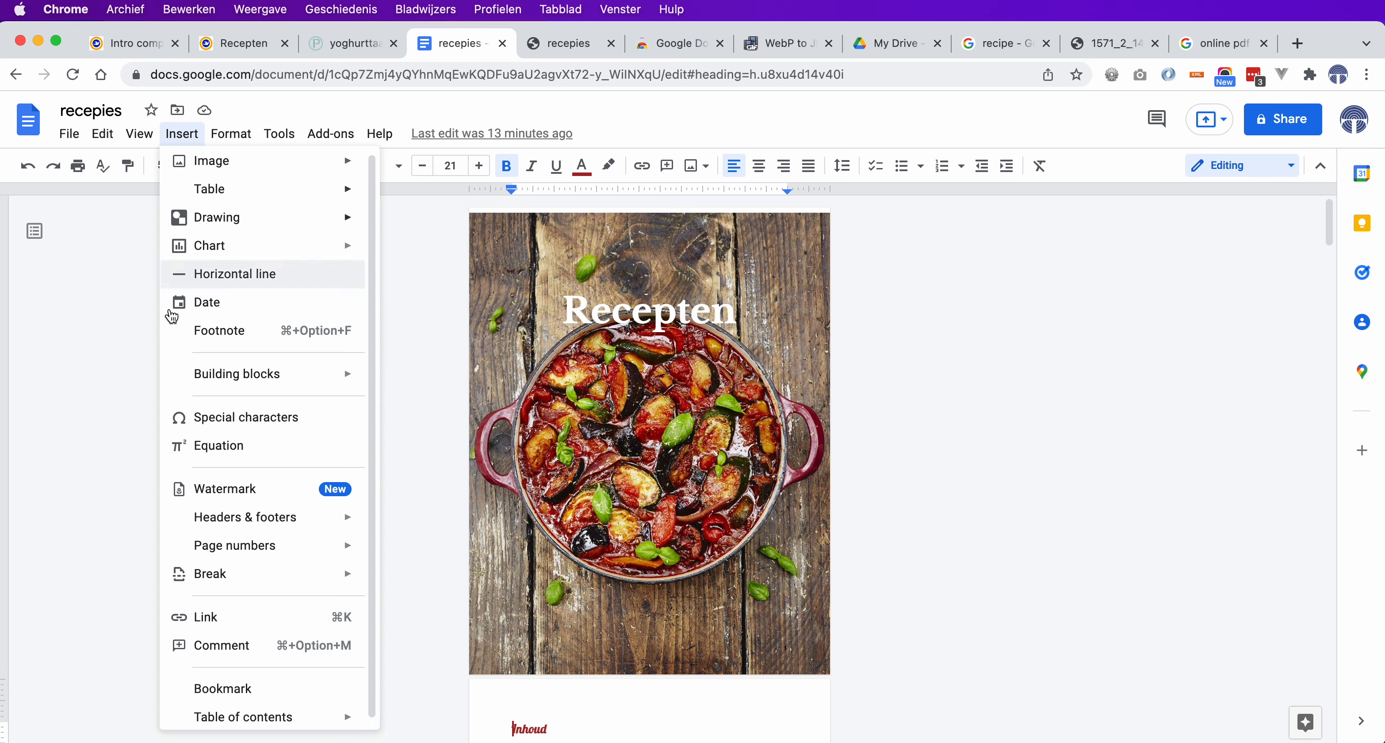
mouse_move(333, 586)
click(386, 590)
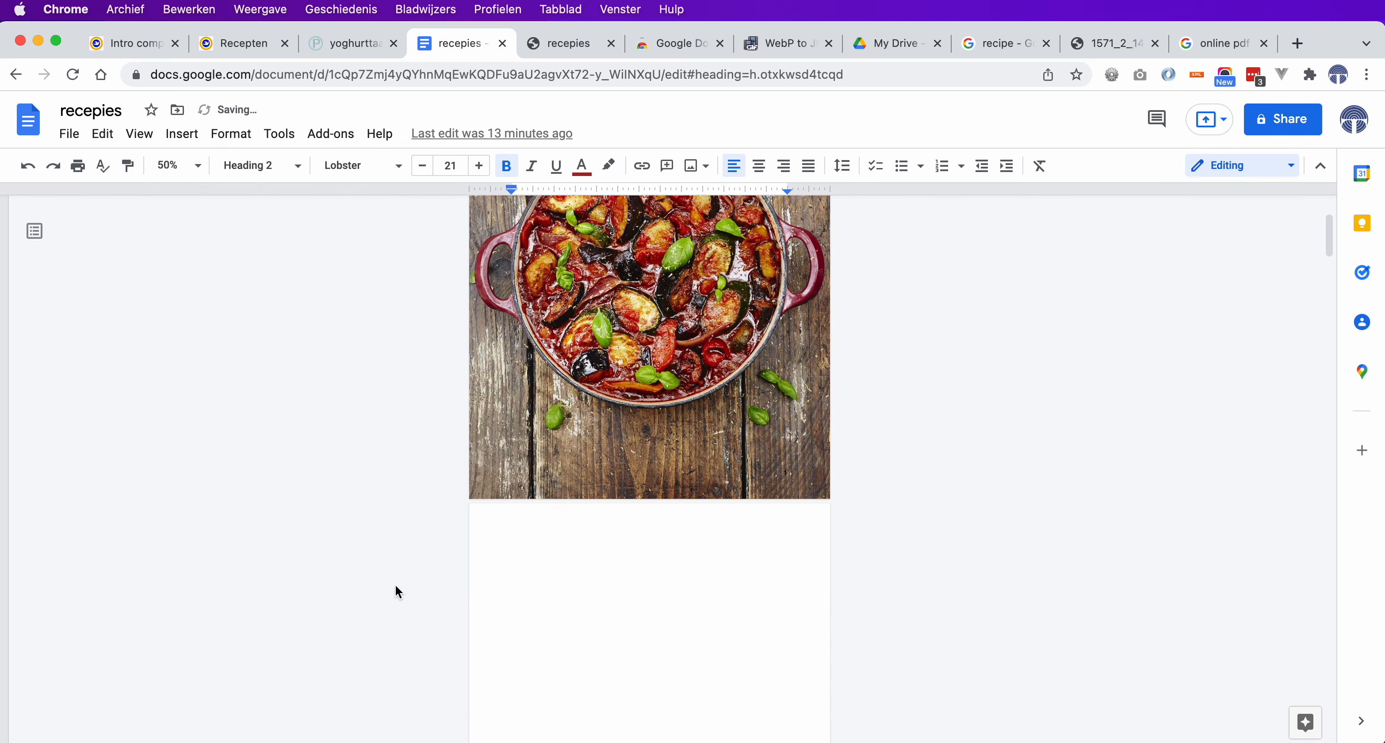
- Update the table of contents under "Inhoud" so its page numbers account for the added page
scroll(1002, 600, down, 4)
scroll(1002, 598, down, 2)
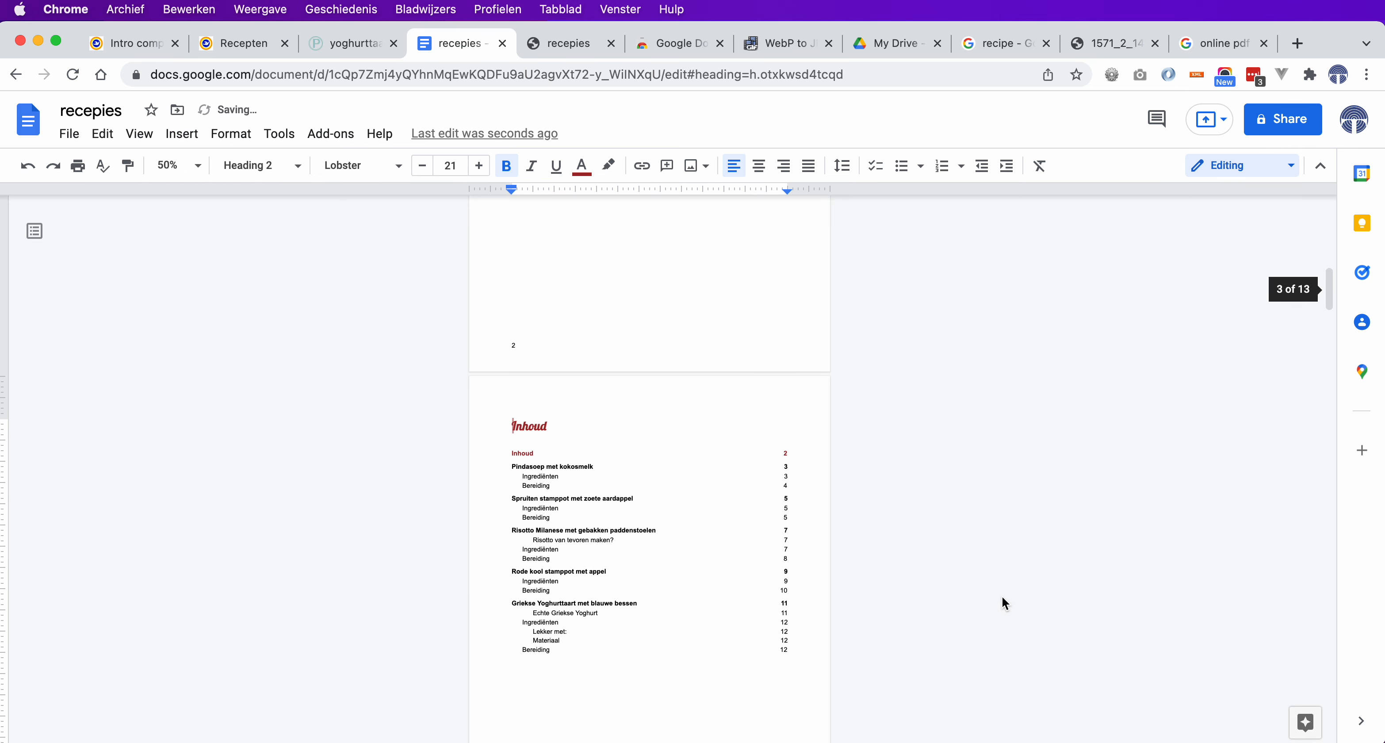
click(539, 384)
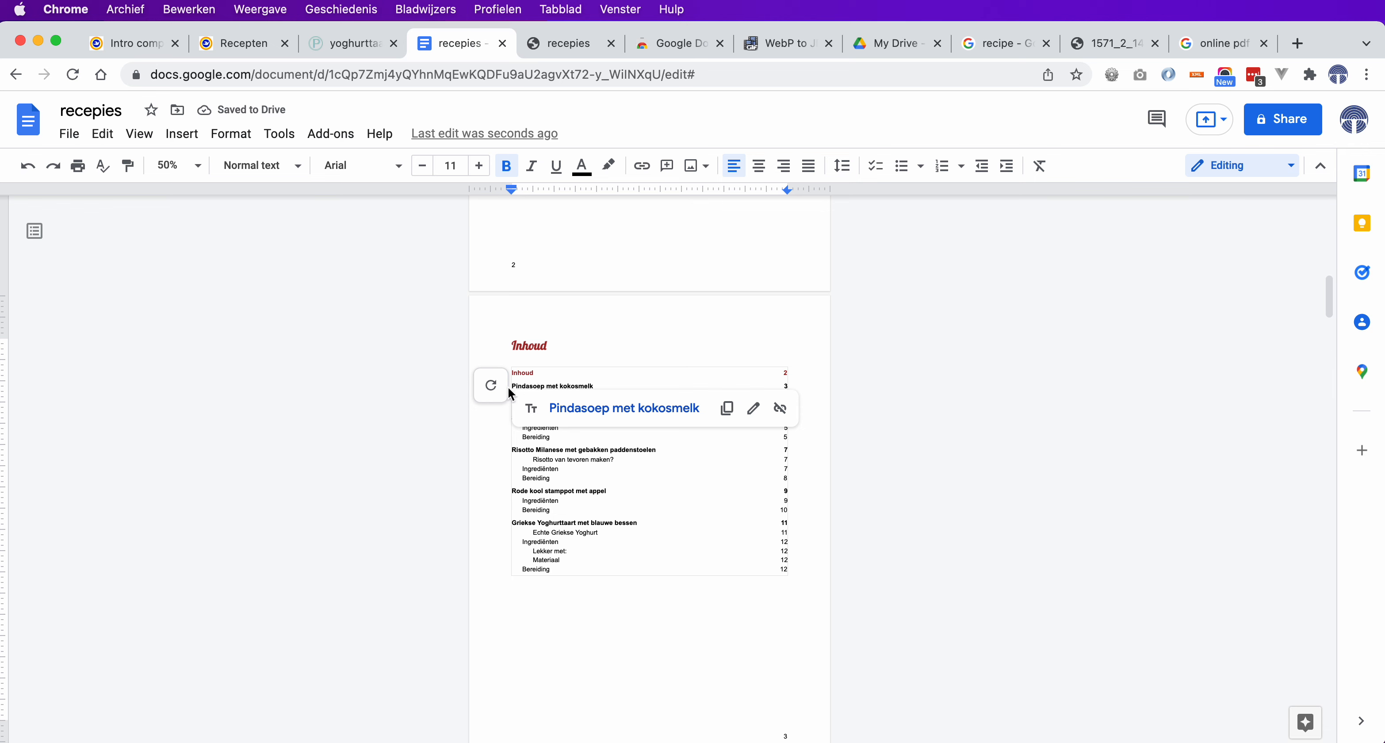
click(491, 386)
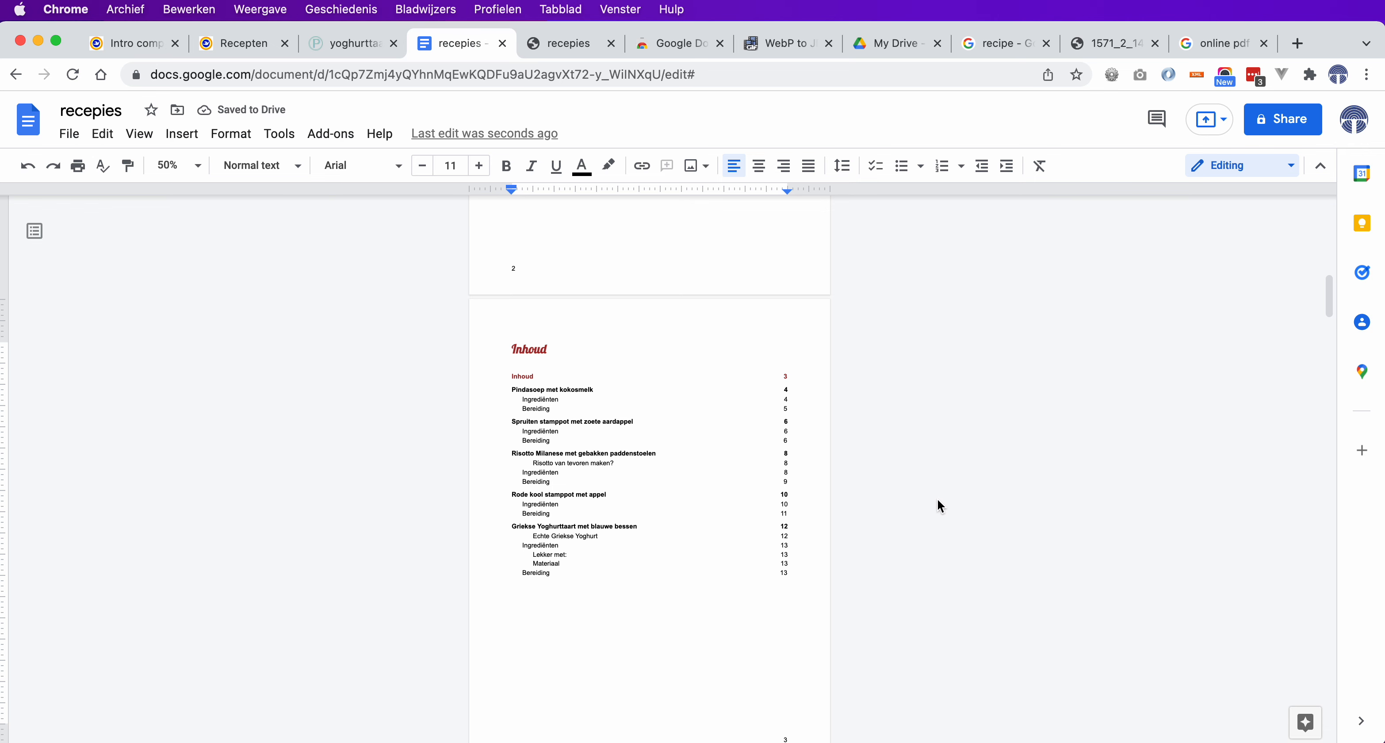
- Download the recipe document as a PDF Document (.pdf) and dismiss the browser's download bar
scroll(937, 498, up, 5)
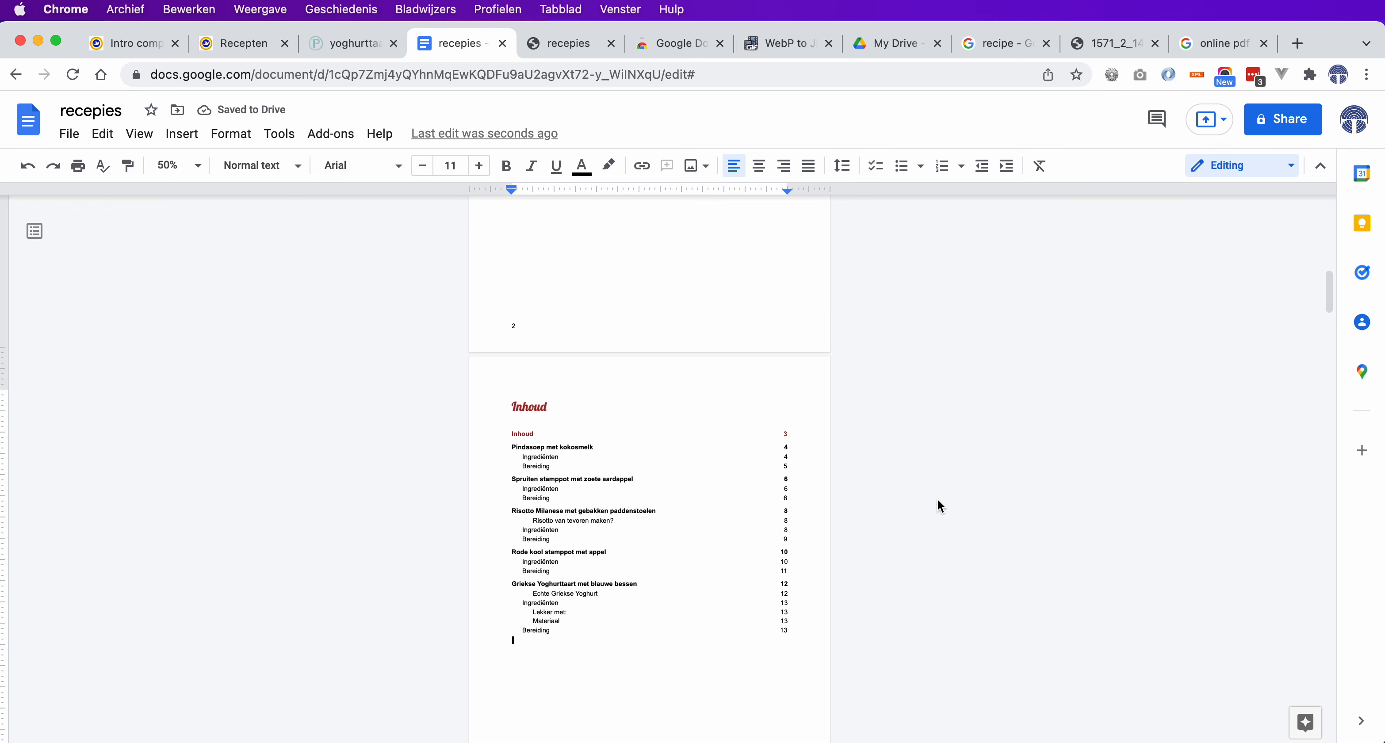
click(77, 143)
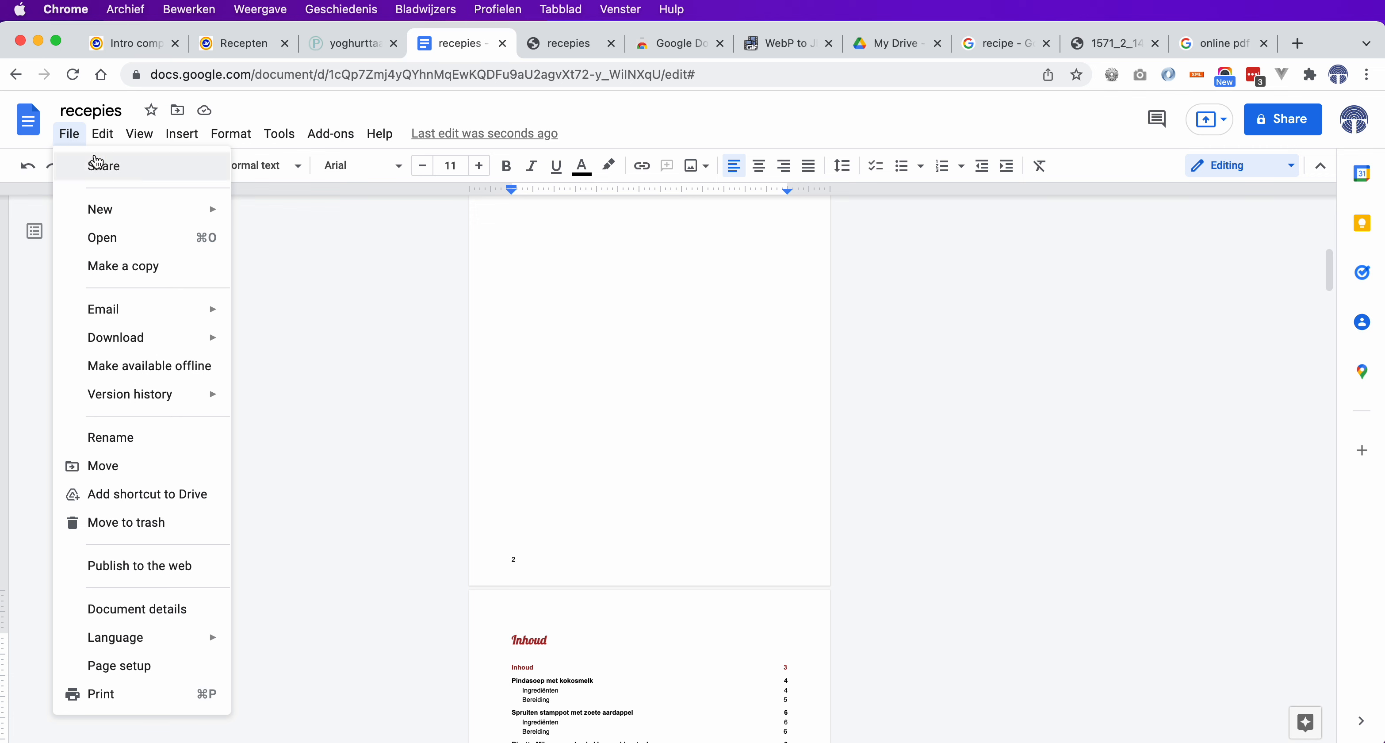
mouse_move(134, 340)
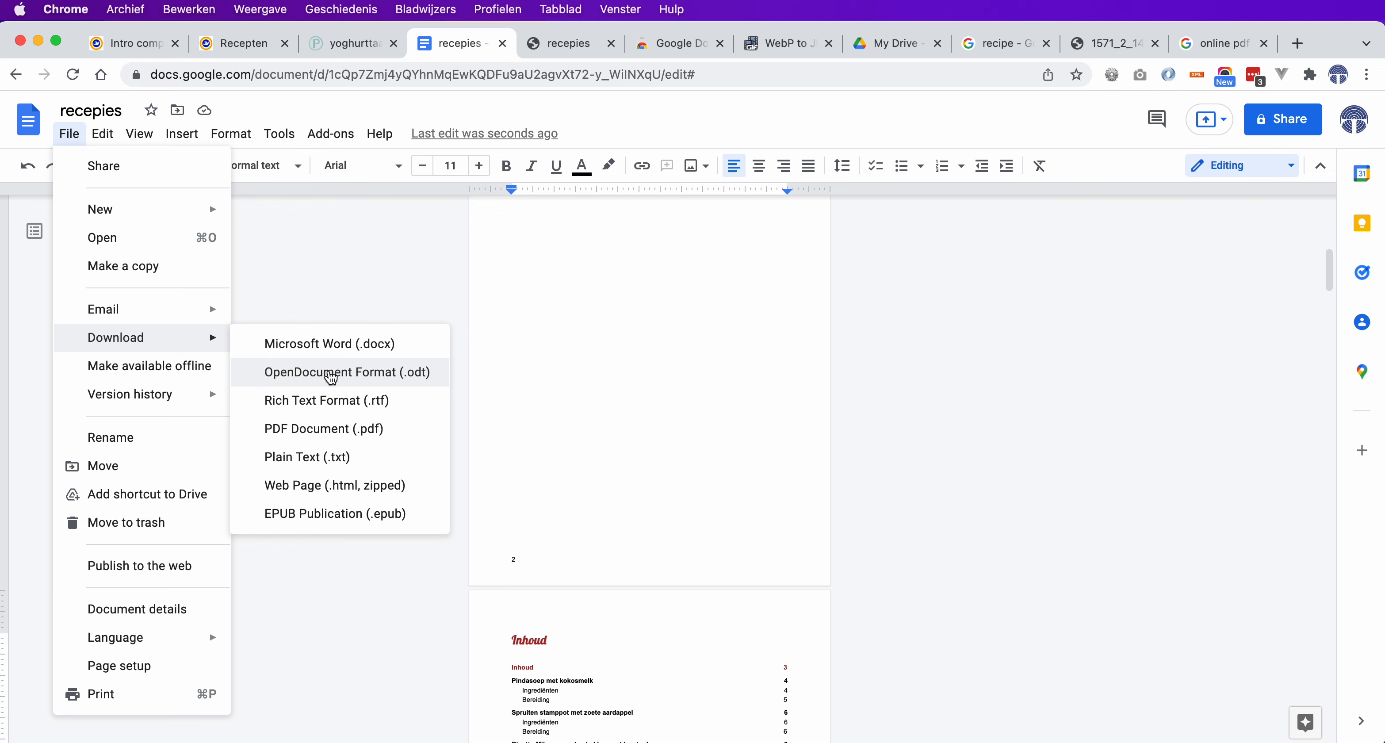
click(329, 433)
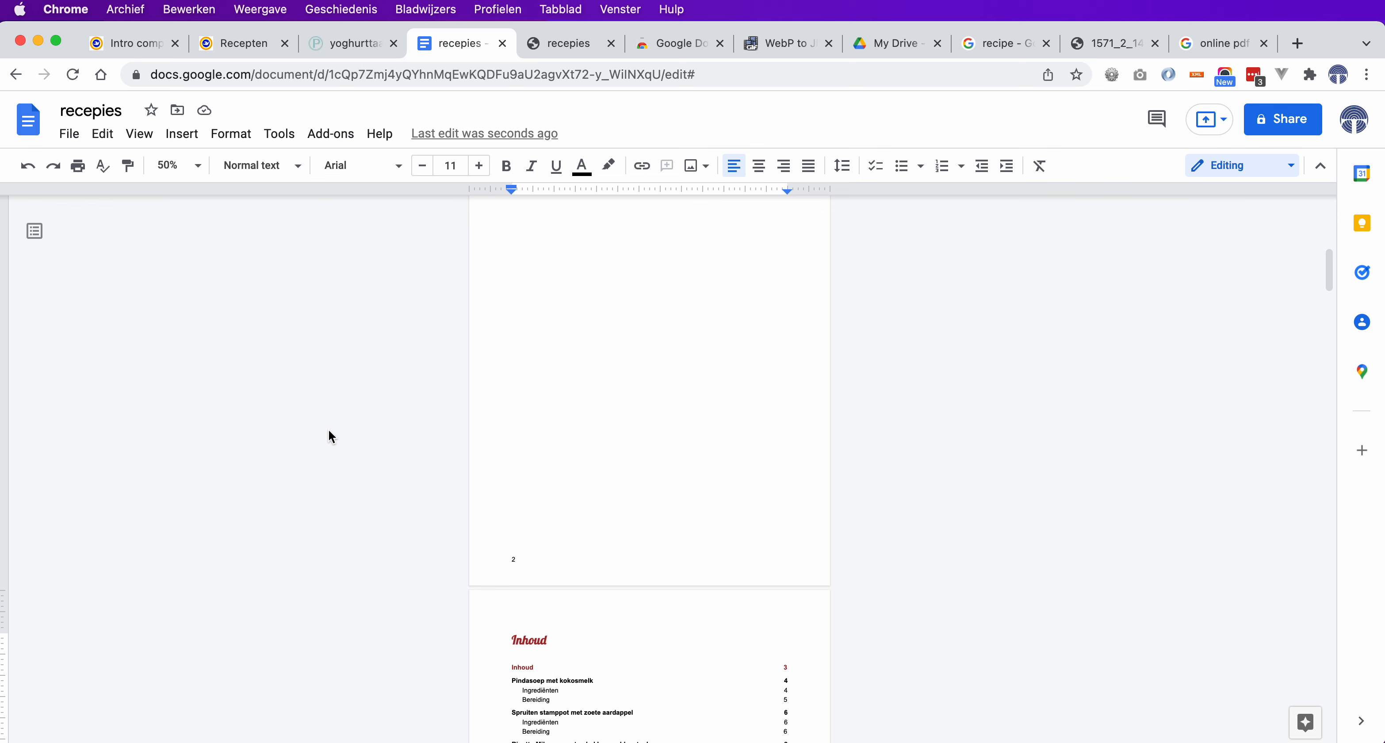
scroll(329, 435, down, 3)
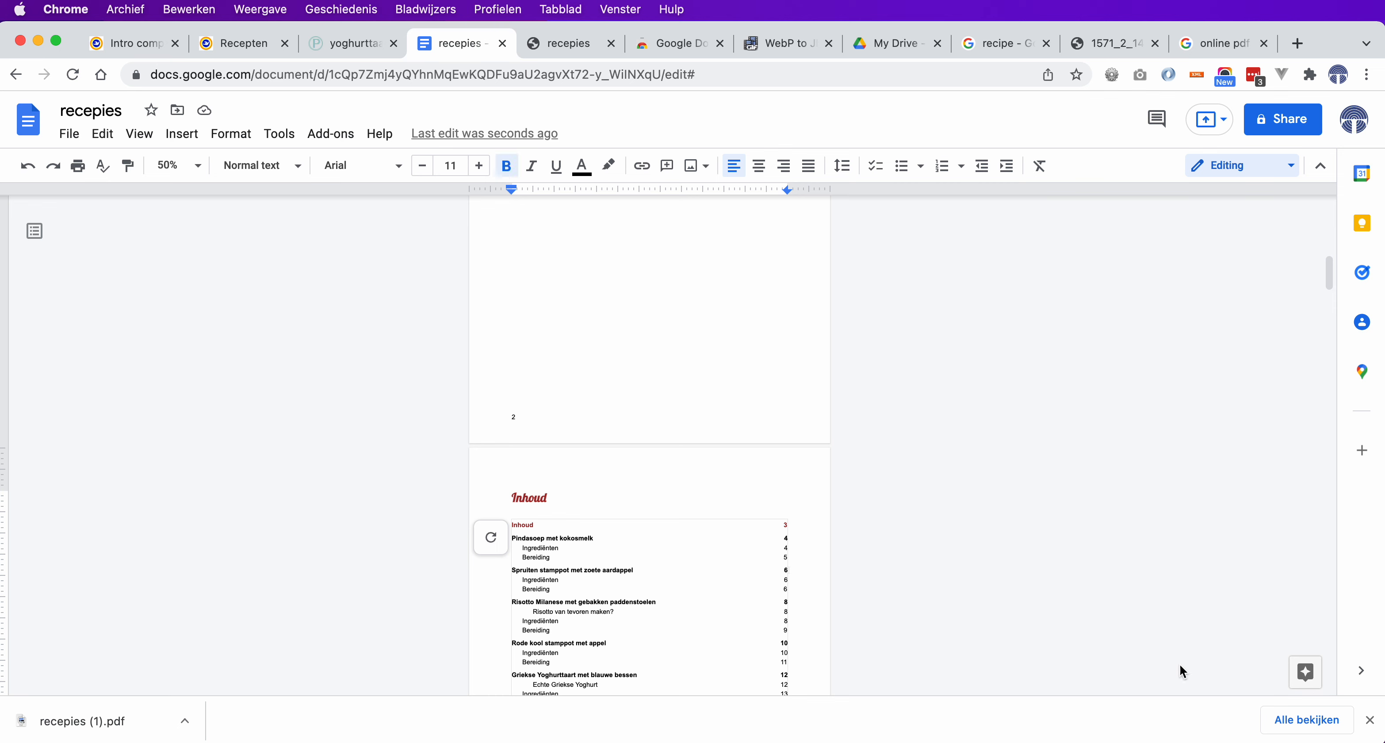
click(1369, 721)
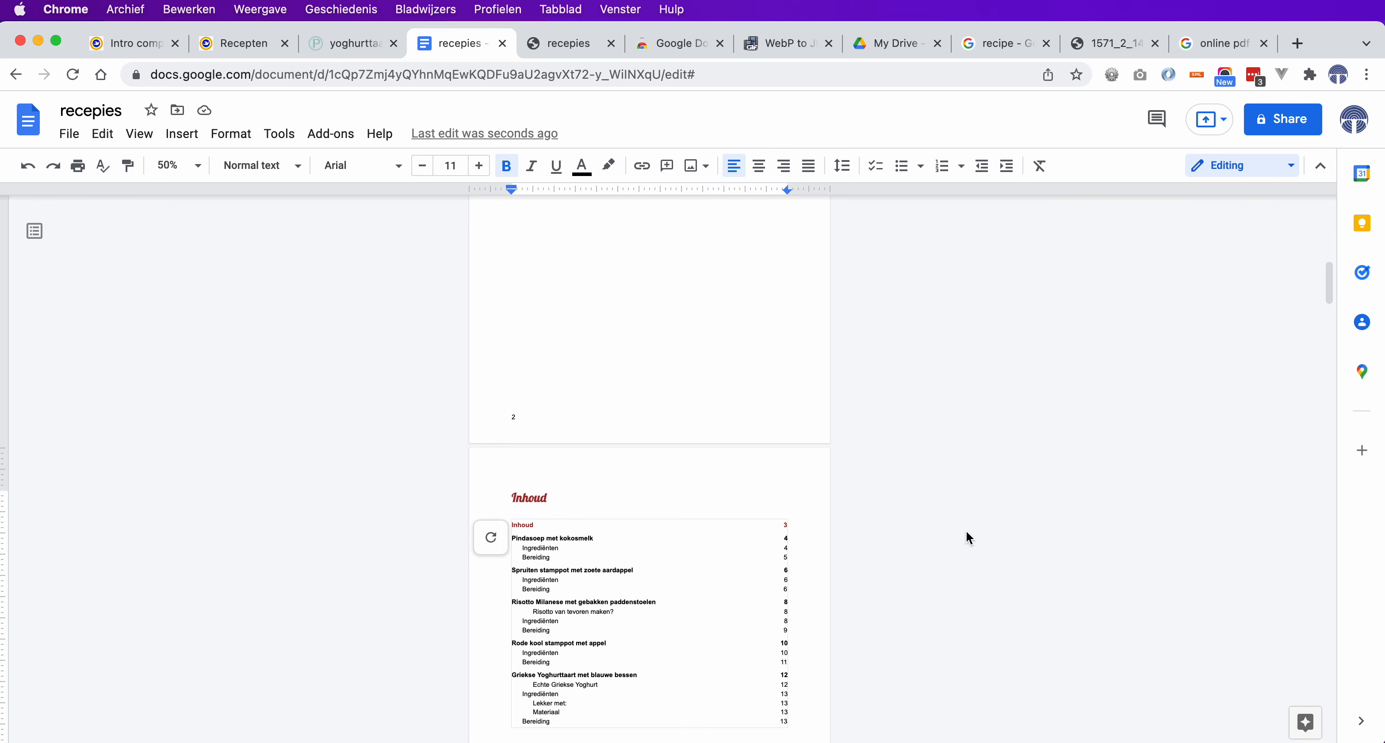
- Undo the table of contents update and the page break inserted before the "Inhoud" heading
key(super+z)
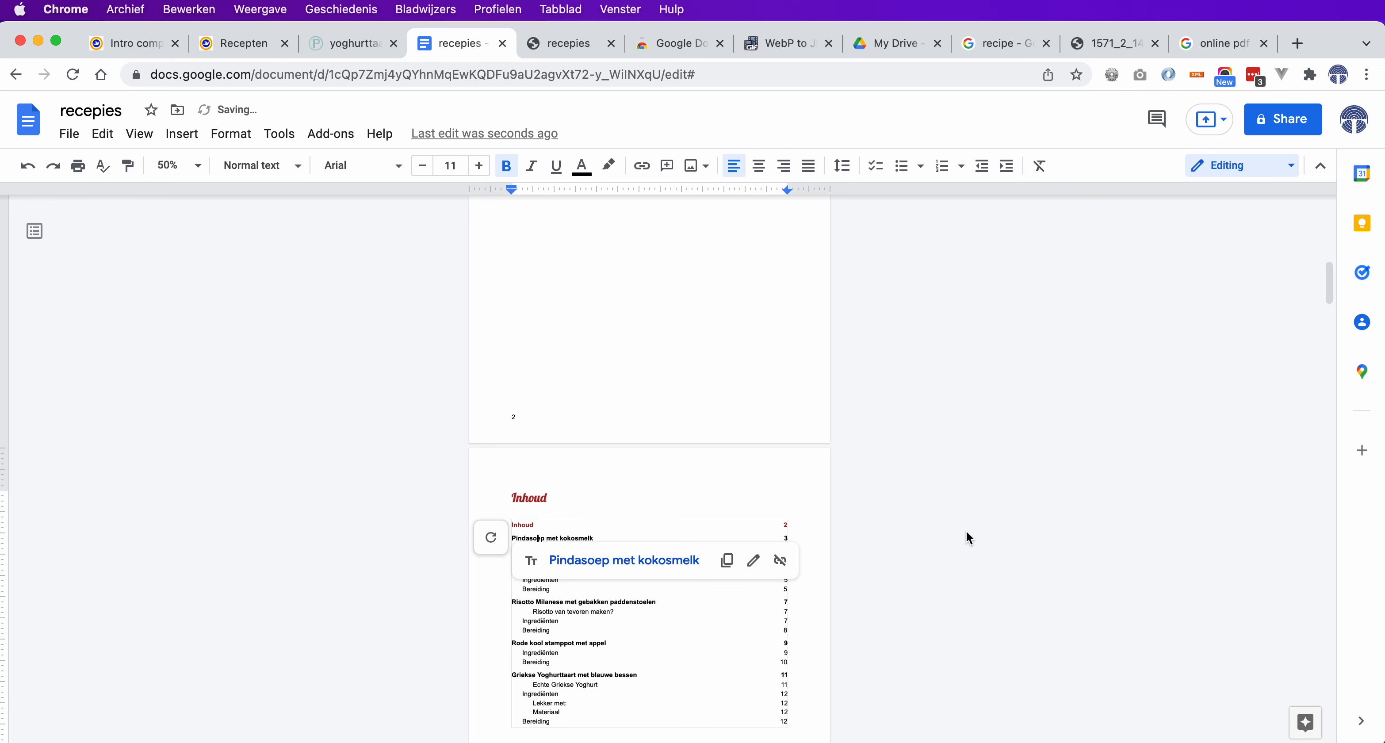
key(super+z)
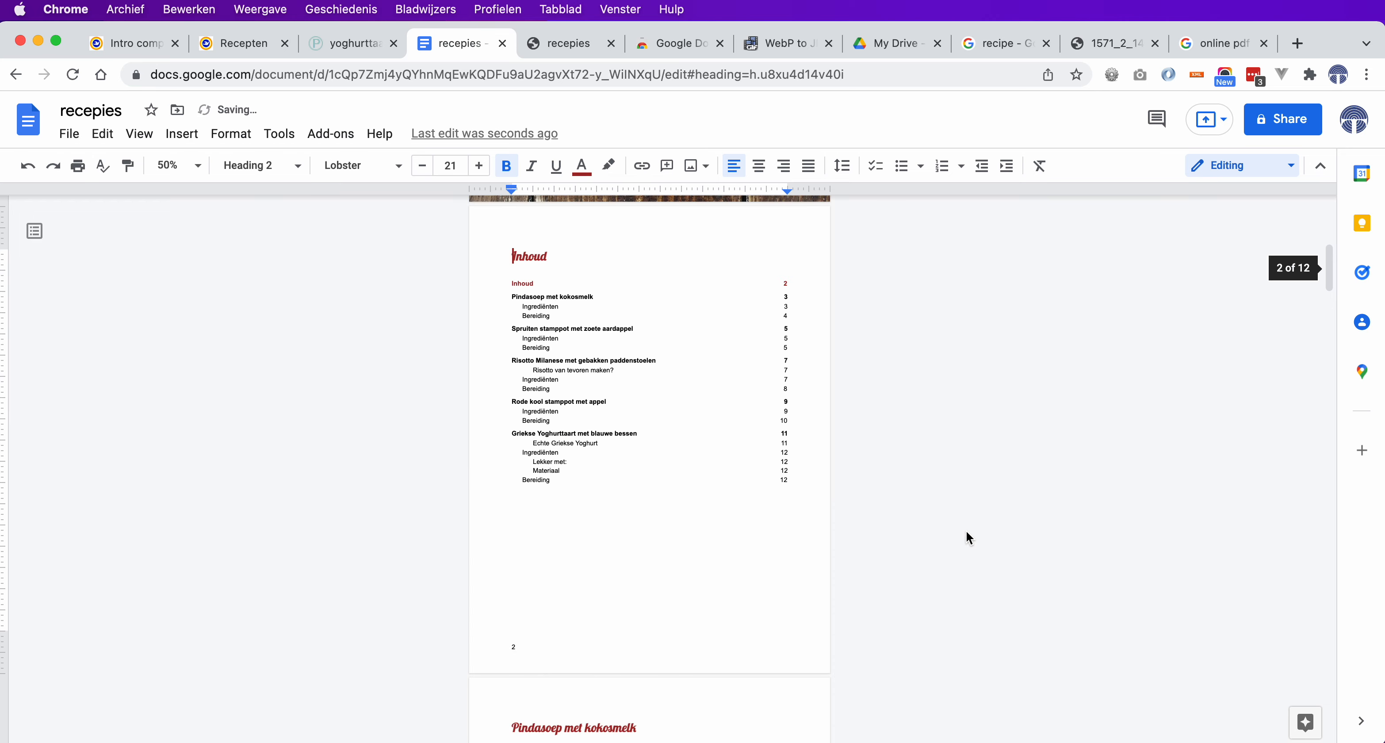
scroll(967, 538, up, 10)
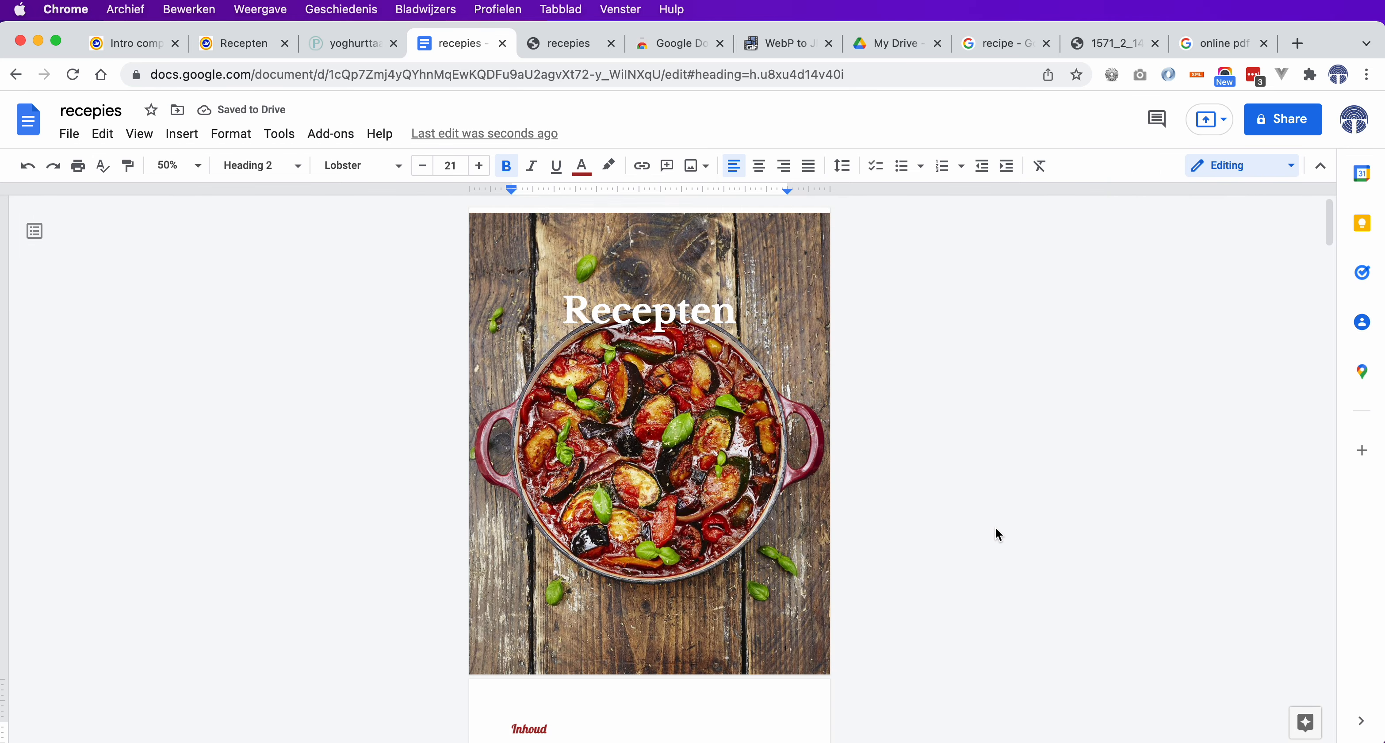
key(super+Tab)
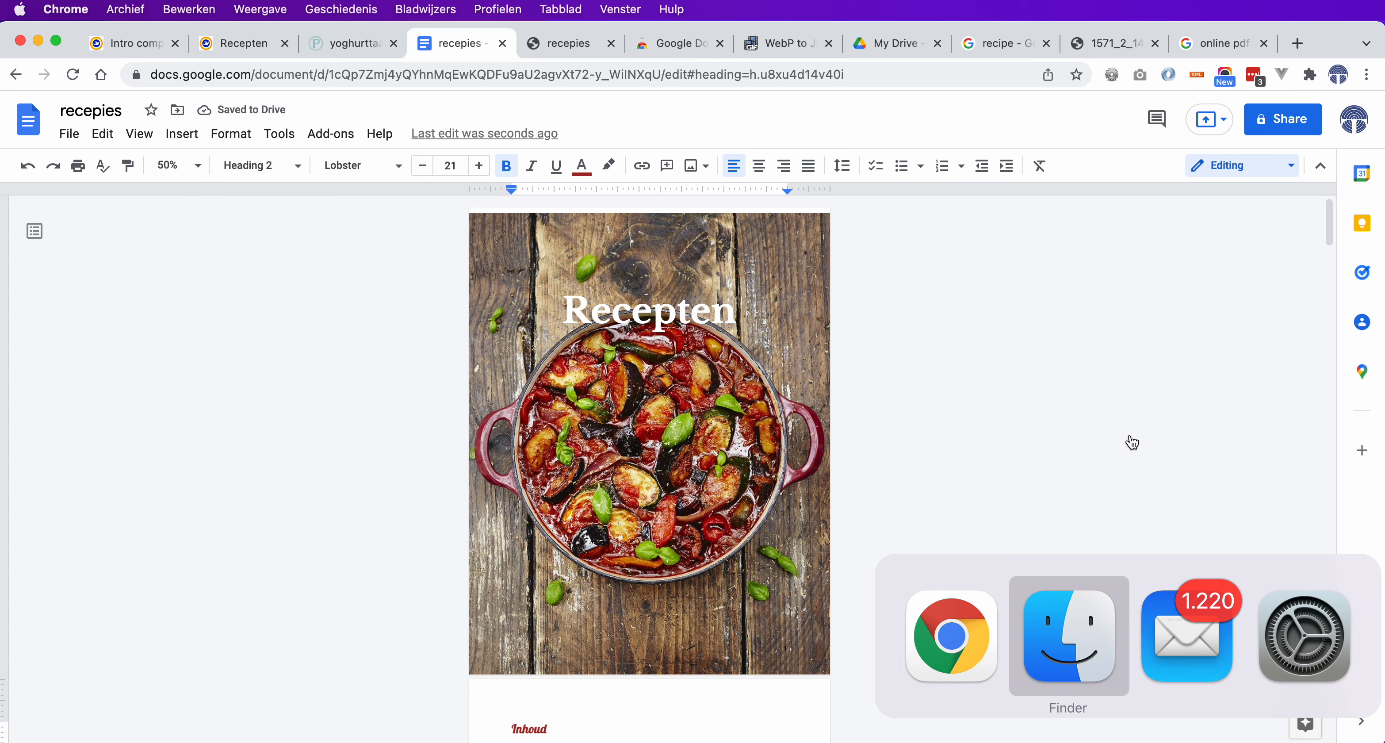
key(Escape)
click(890, 43)
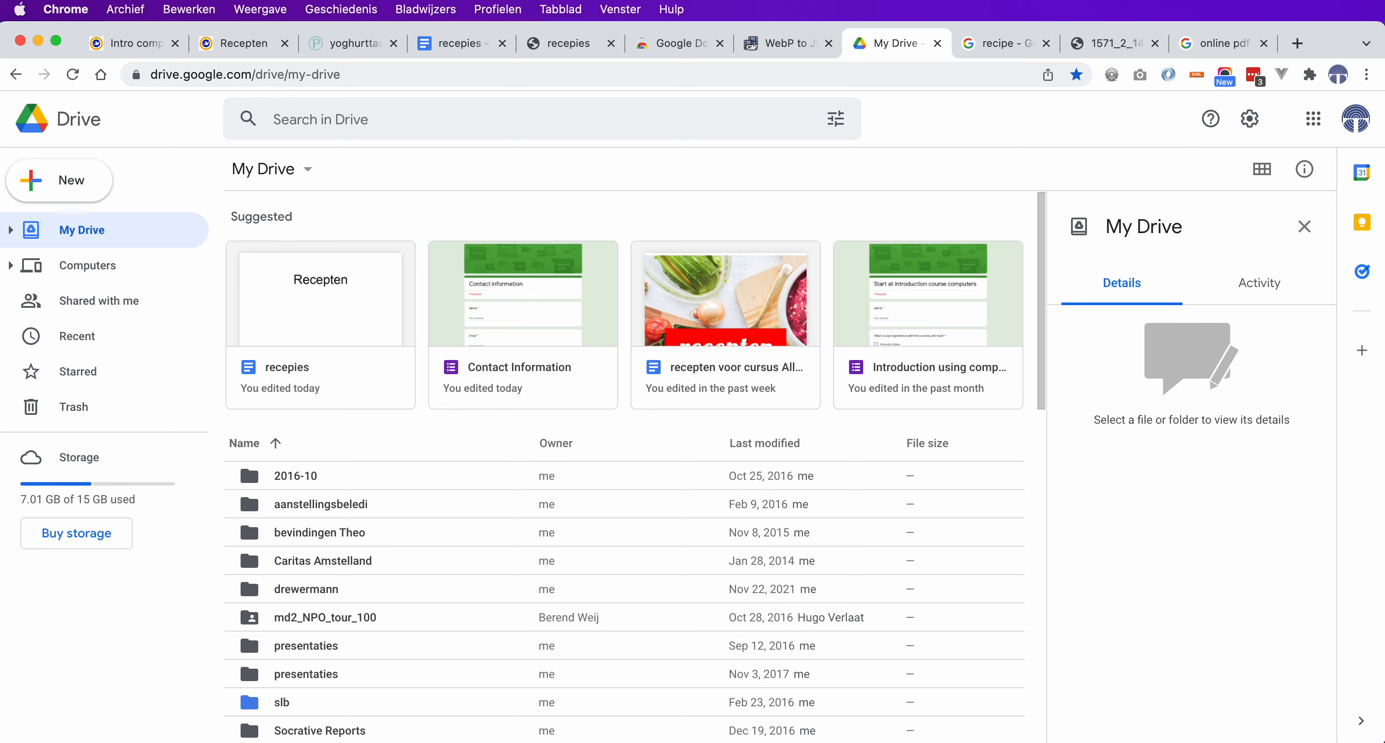
key(super+Tab)
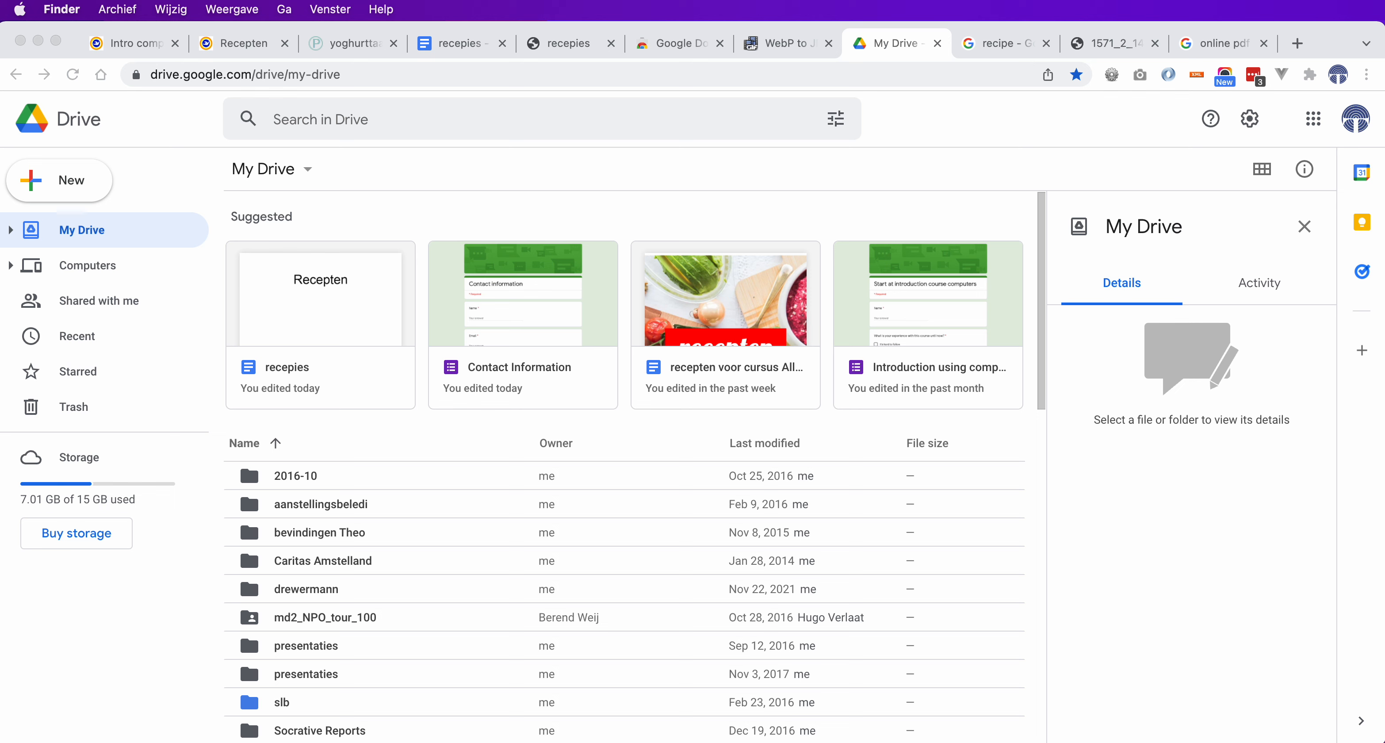
click(464, 48)
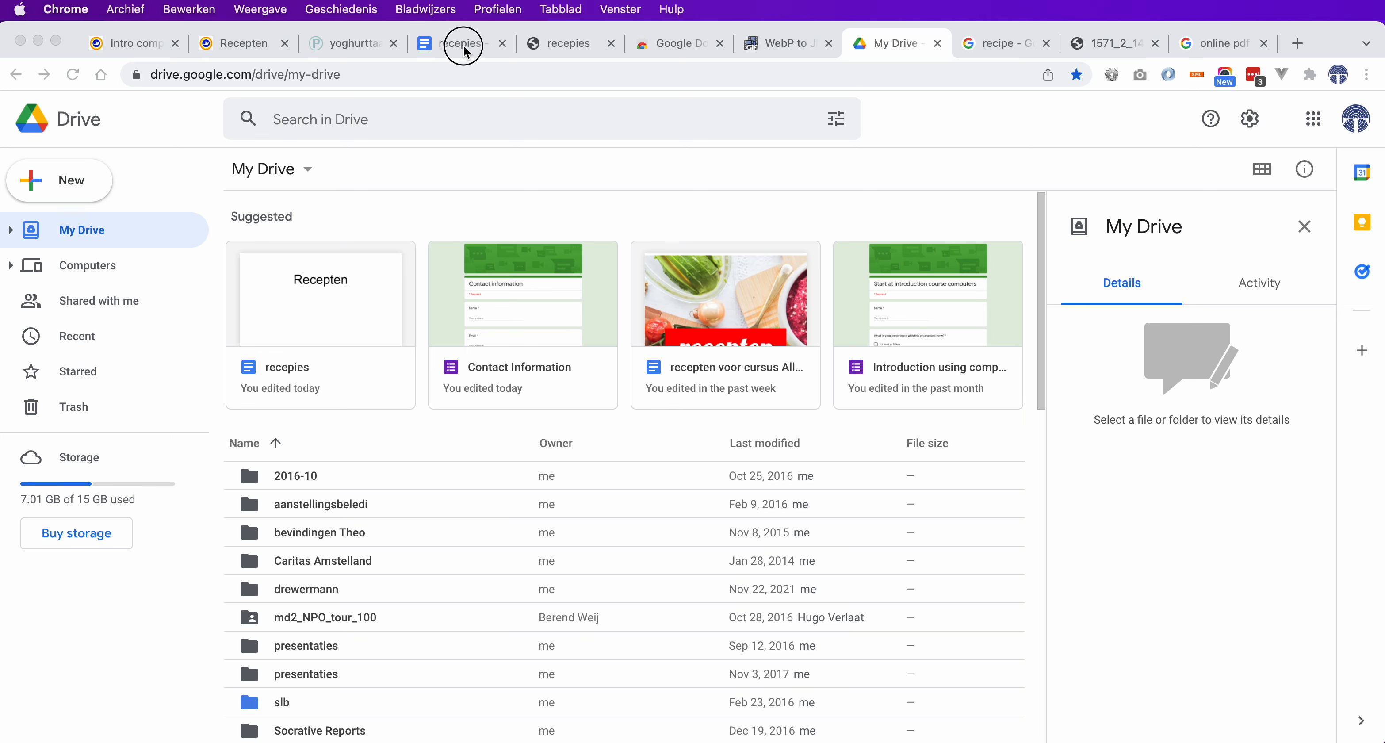
key(super+shift+5)
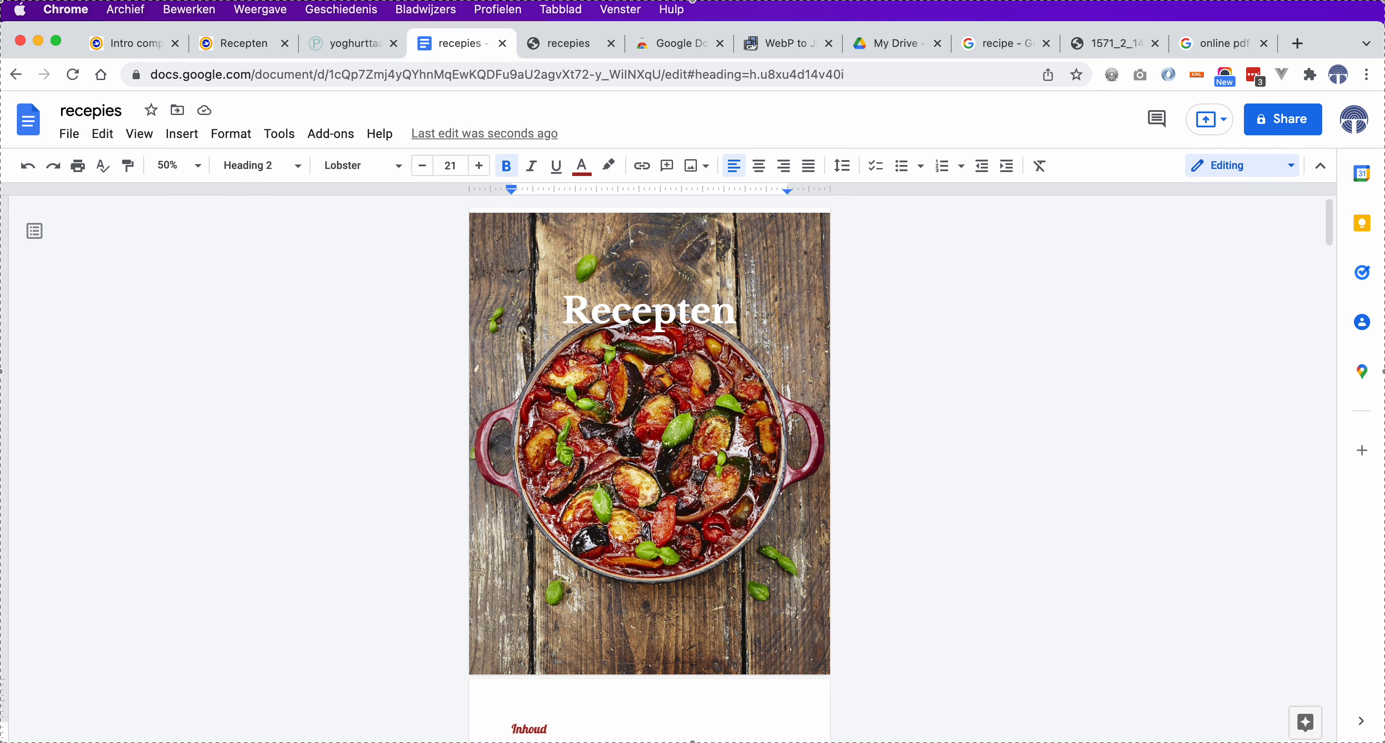
key(Escape)
- Examine the page order from the "Recepten" cover to the "Inhoud" contents page
scroll(976, 634, down, 5)
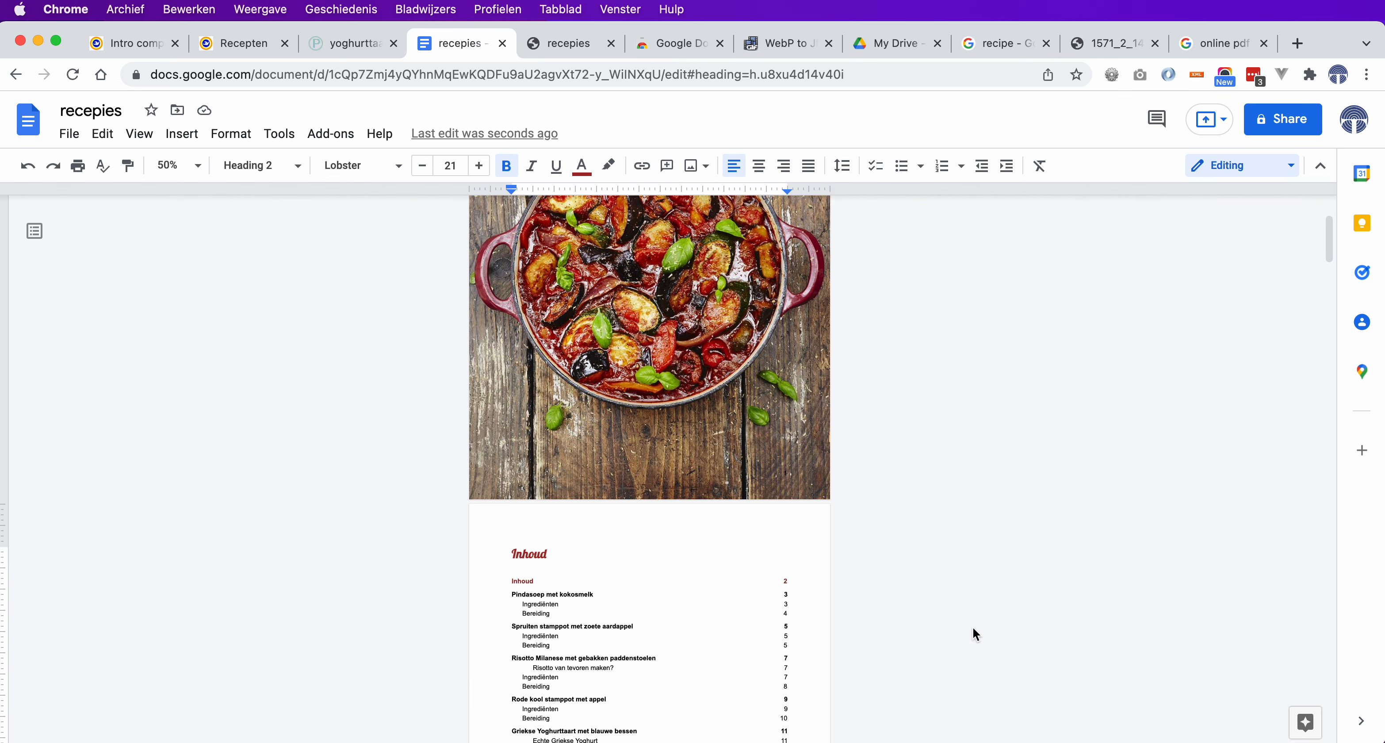
scroll(976, 634, down, 2)
scroll(977, 634, down, 2)
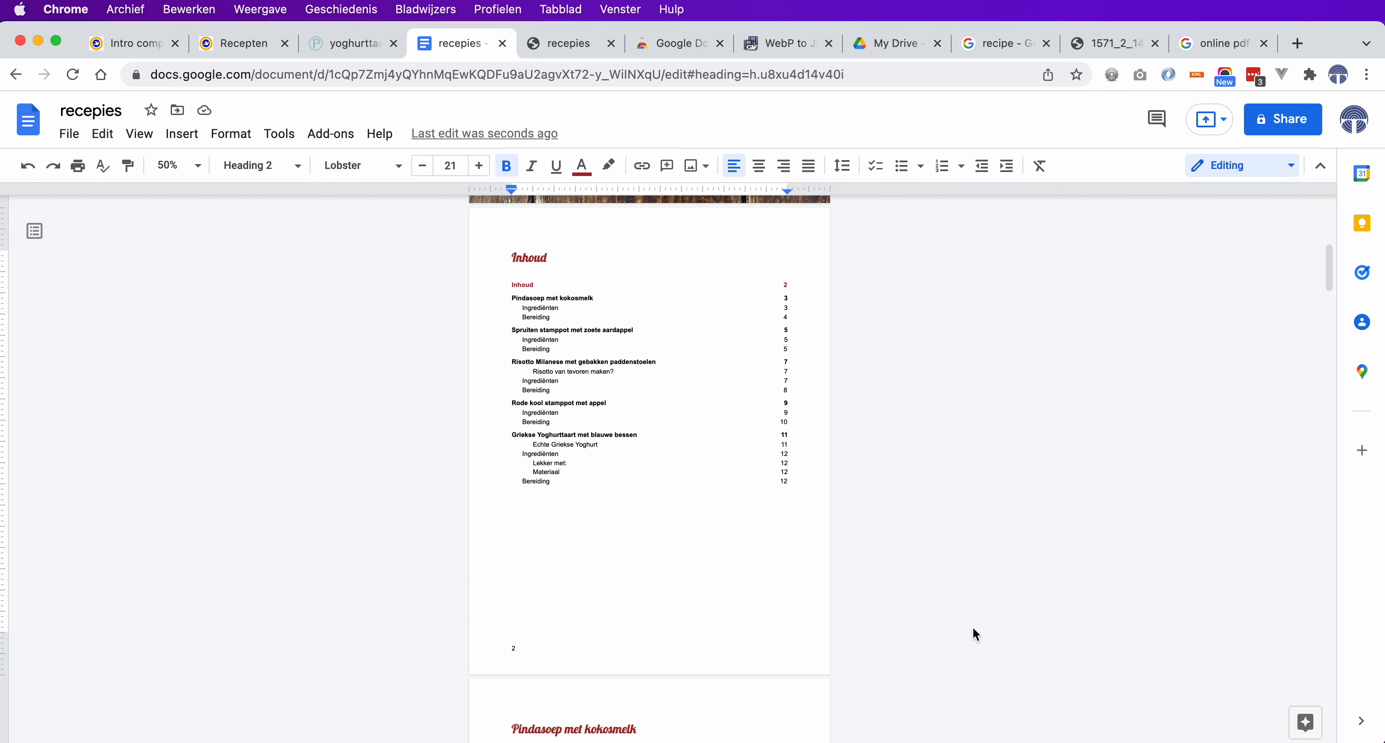
scroll(976, 634, up, 4)
scroll(976, 635, up, 5)
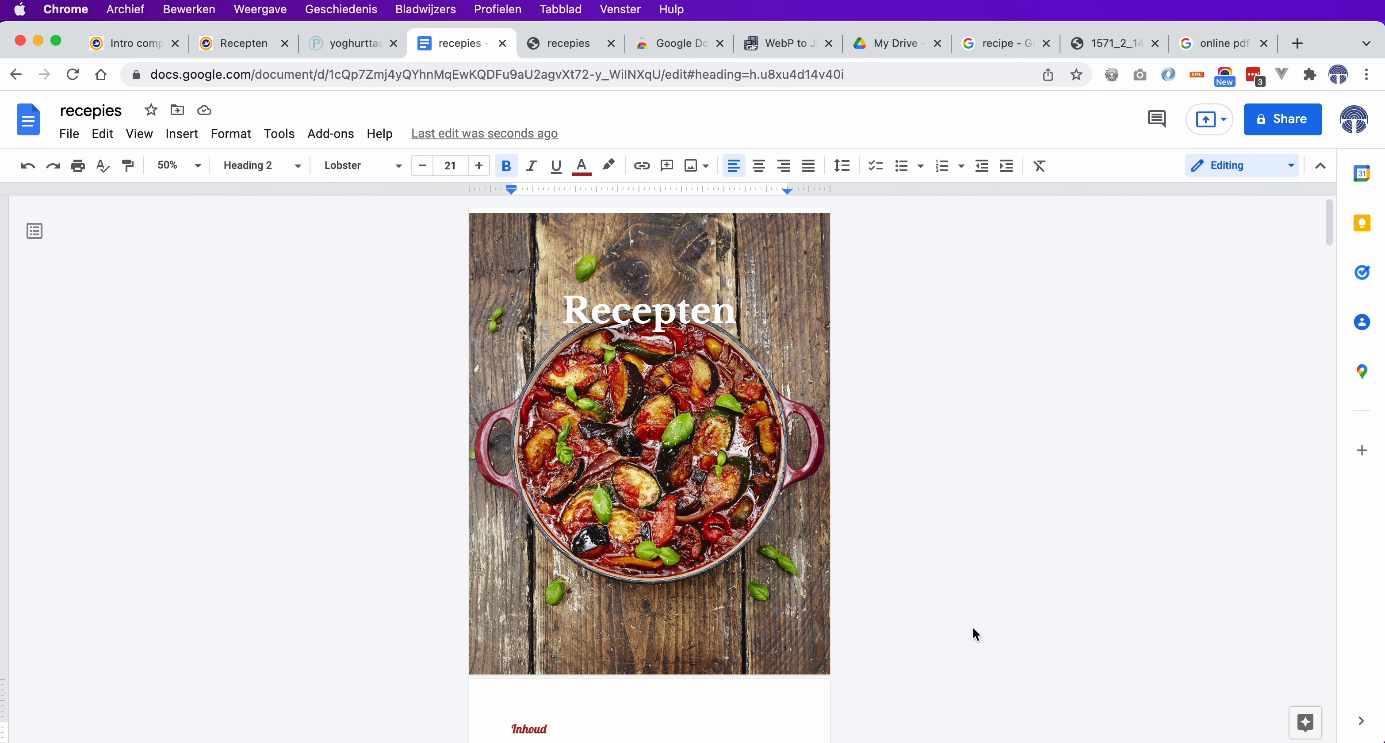
scroll(977, 634, down, 3)
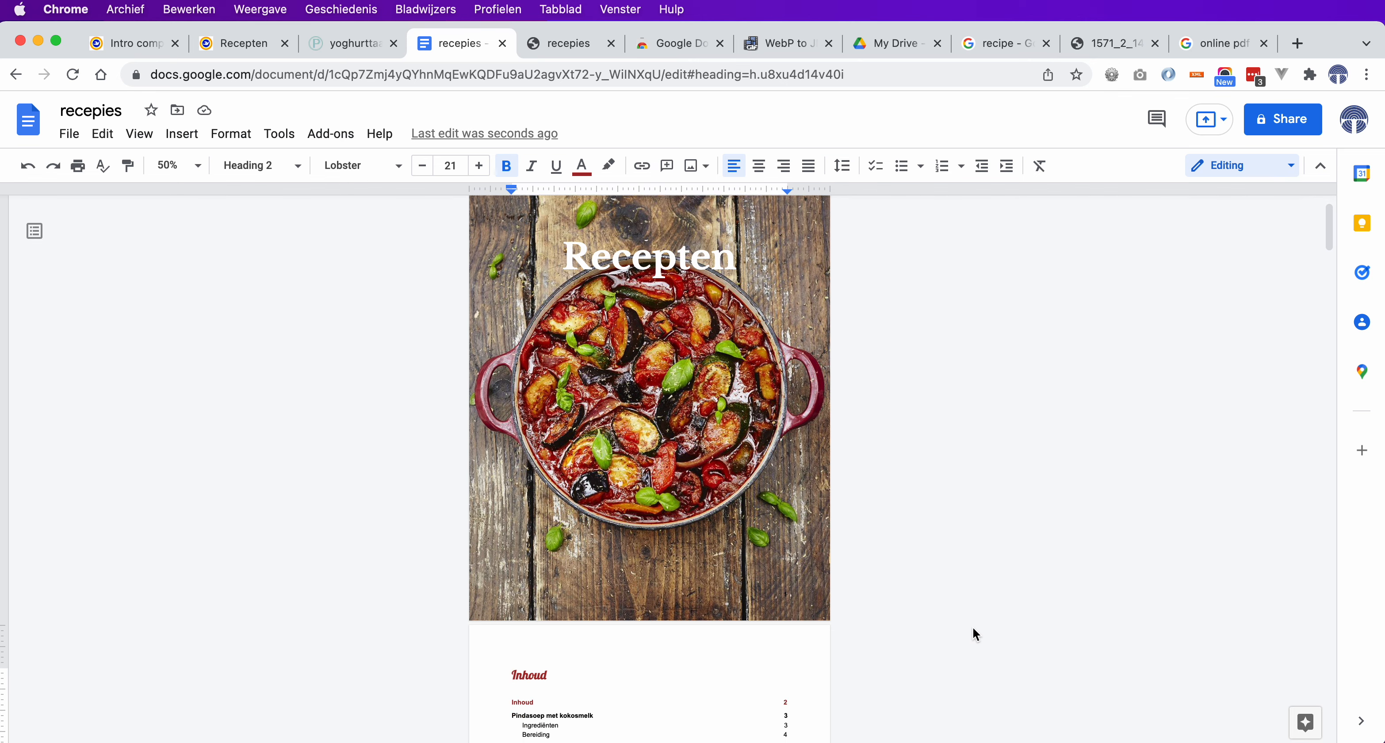
scroll(977, 634, down, 2)
scroll(976, 634, up, 3)
scroll(976, 634, down, 4)
scroll(976, 634, down, 2)
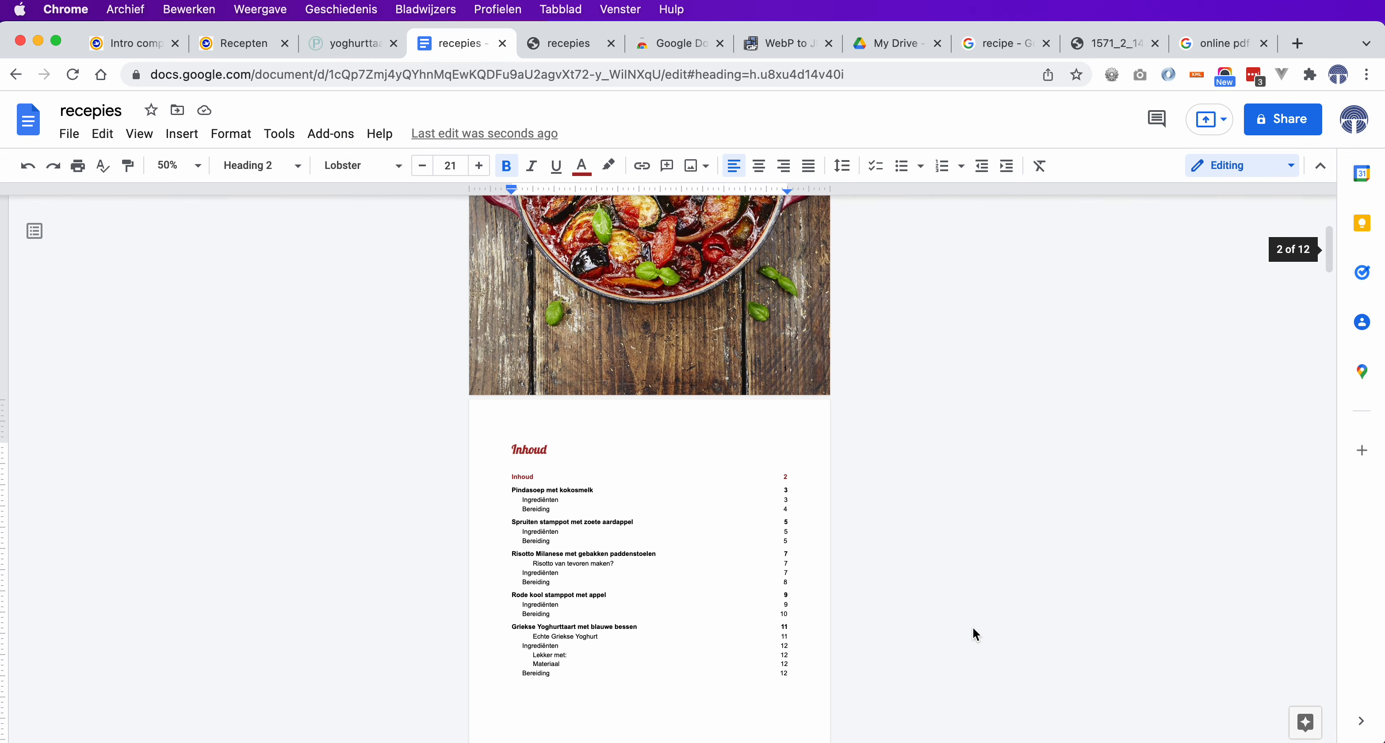
scroll(940, 479, up, 5)
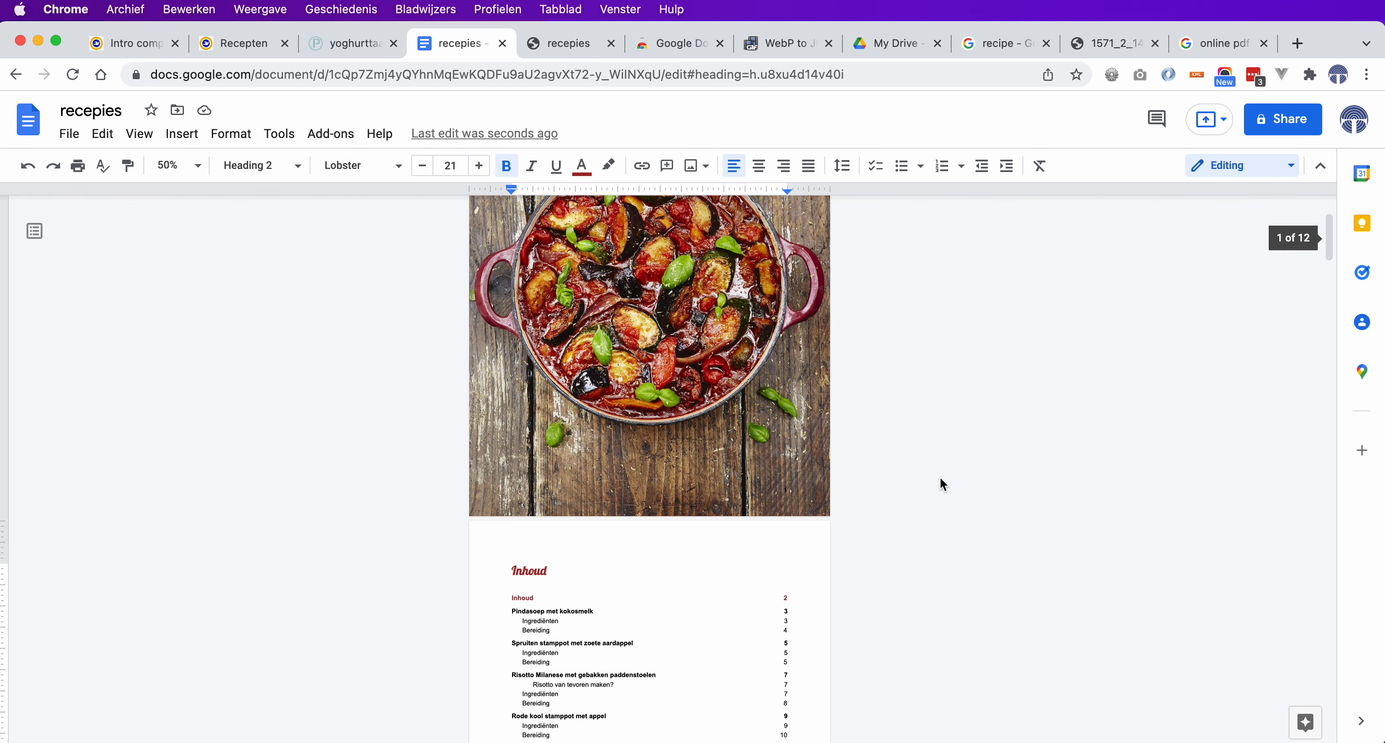
scroll(940, 488, up, 2)
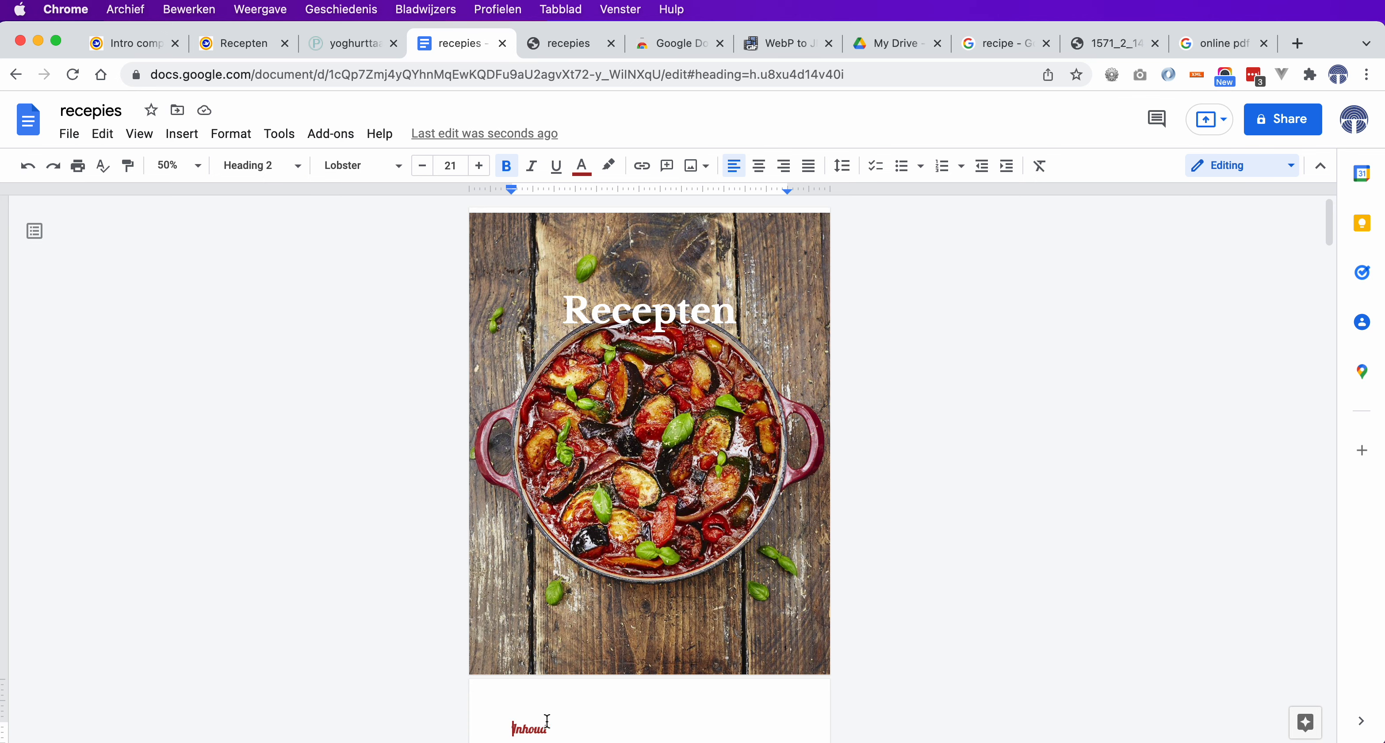
- Add a blank page between the cover and the contents by inserting a page break before "Inhoud"
scroll(752, 674, down, 5)
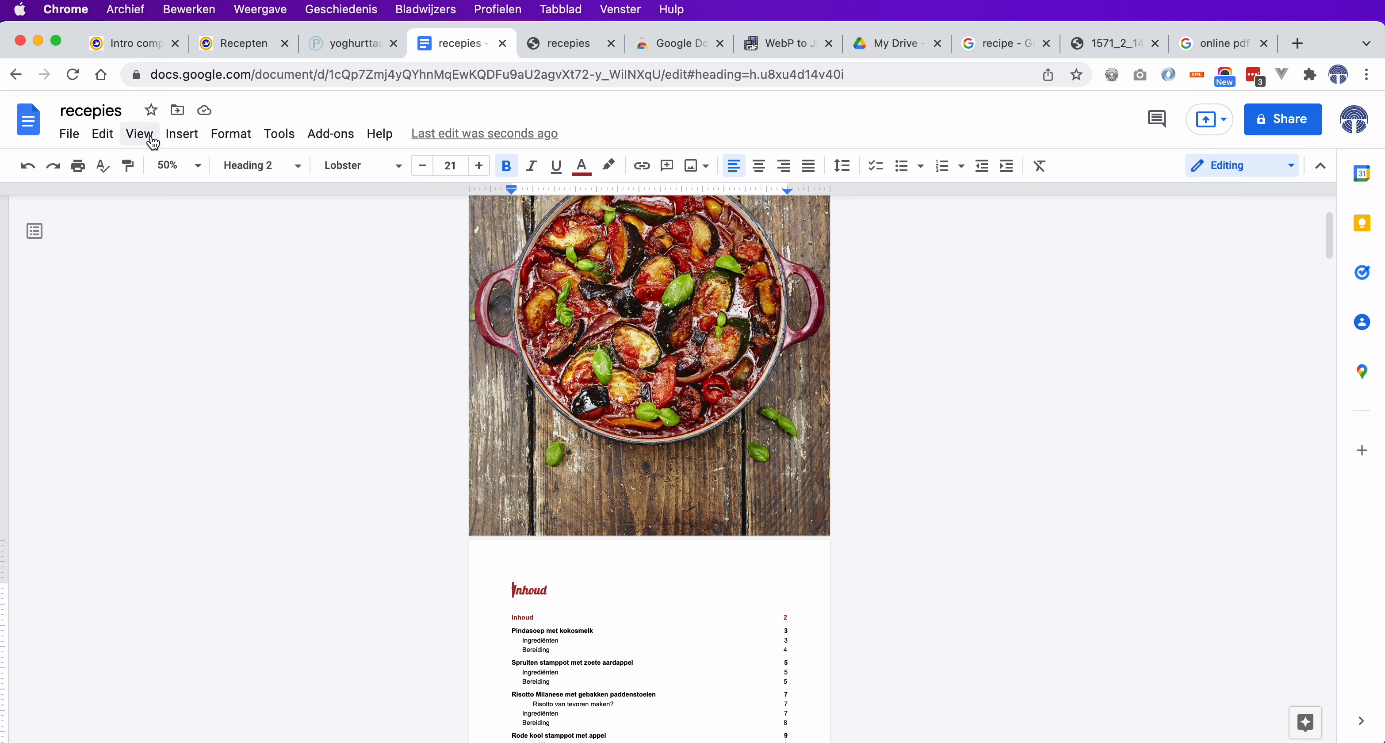
click(181, 141)
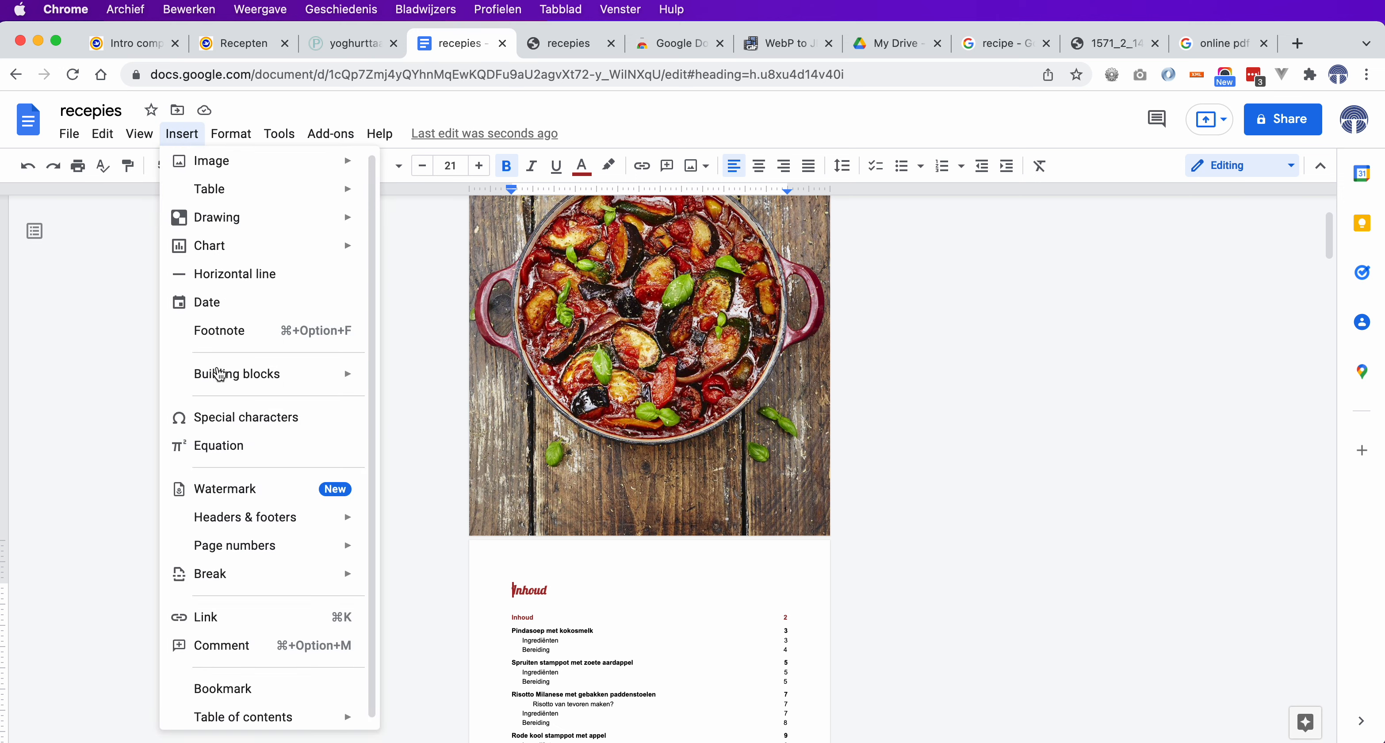
mouse_move(216, 575)
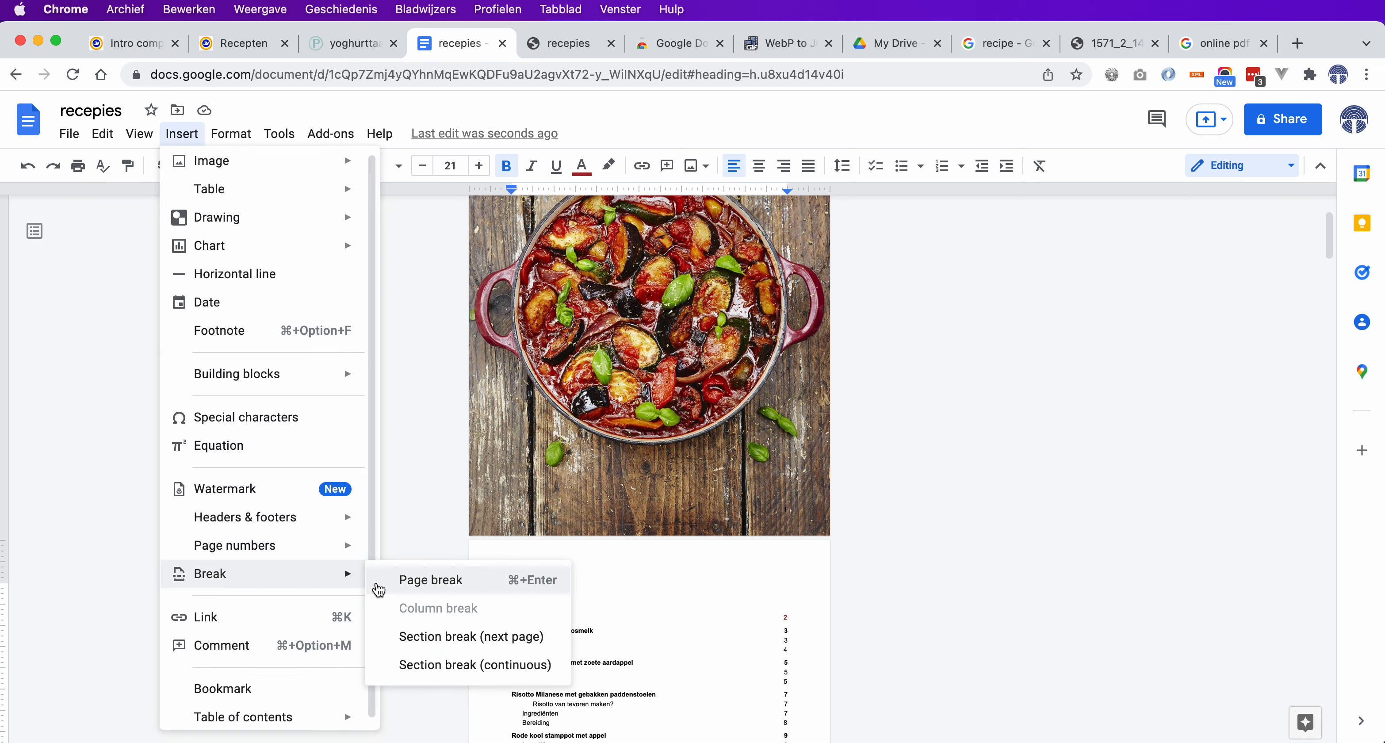
click(395, 580)
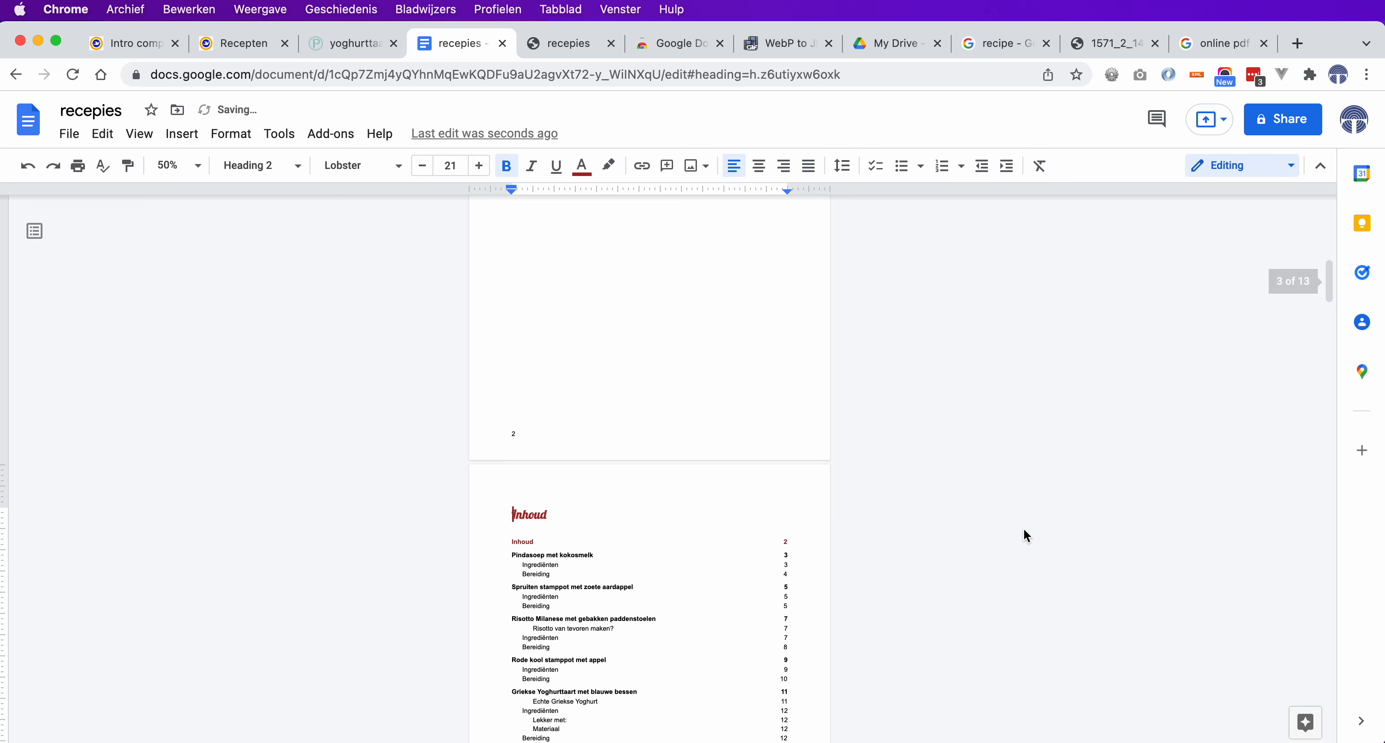
- Show the document outline listing the recipe headings
scroll(1024, 530, up, 10)
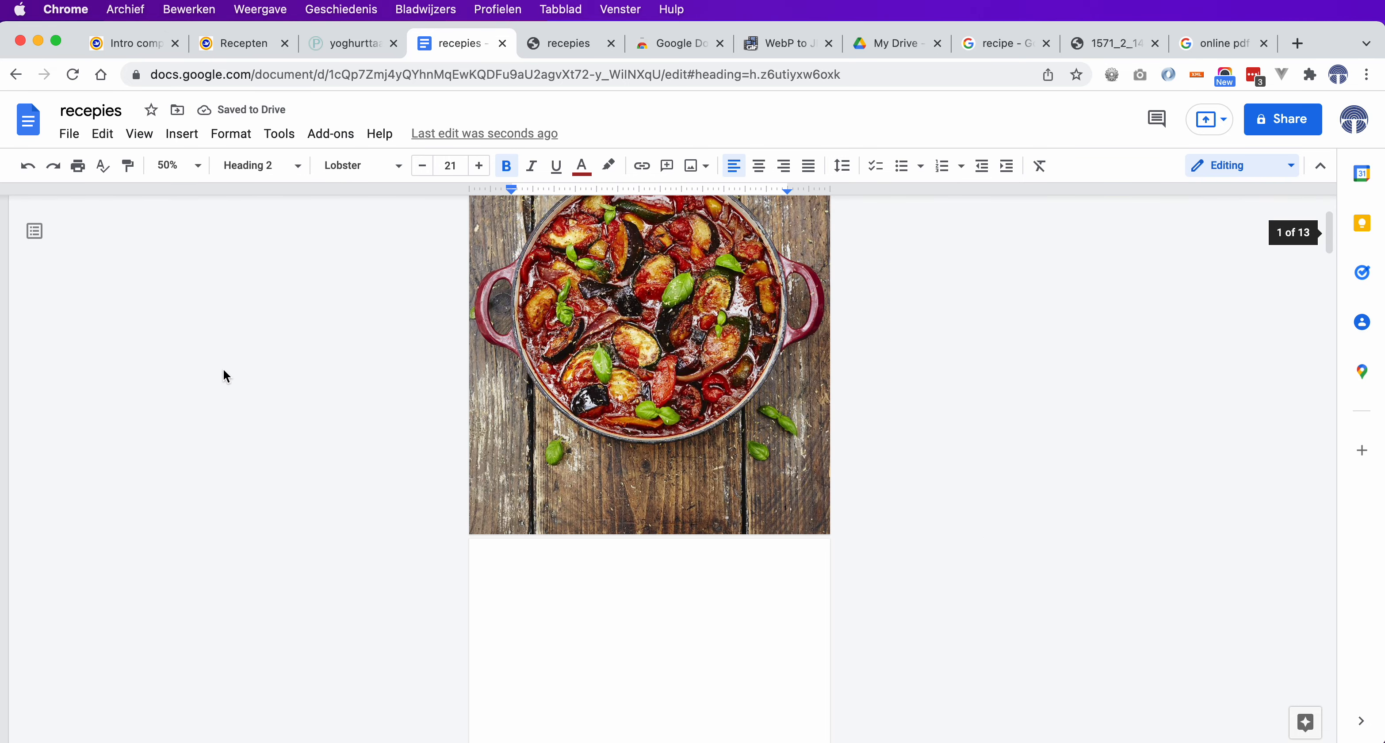
click(35, 233)
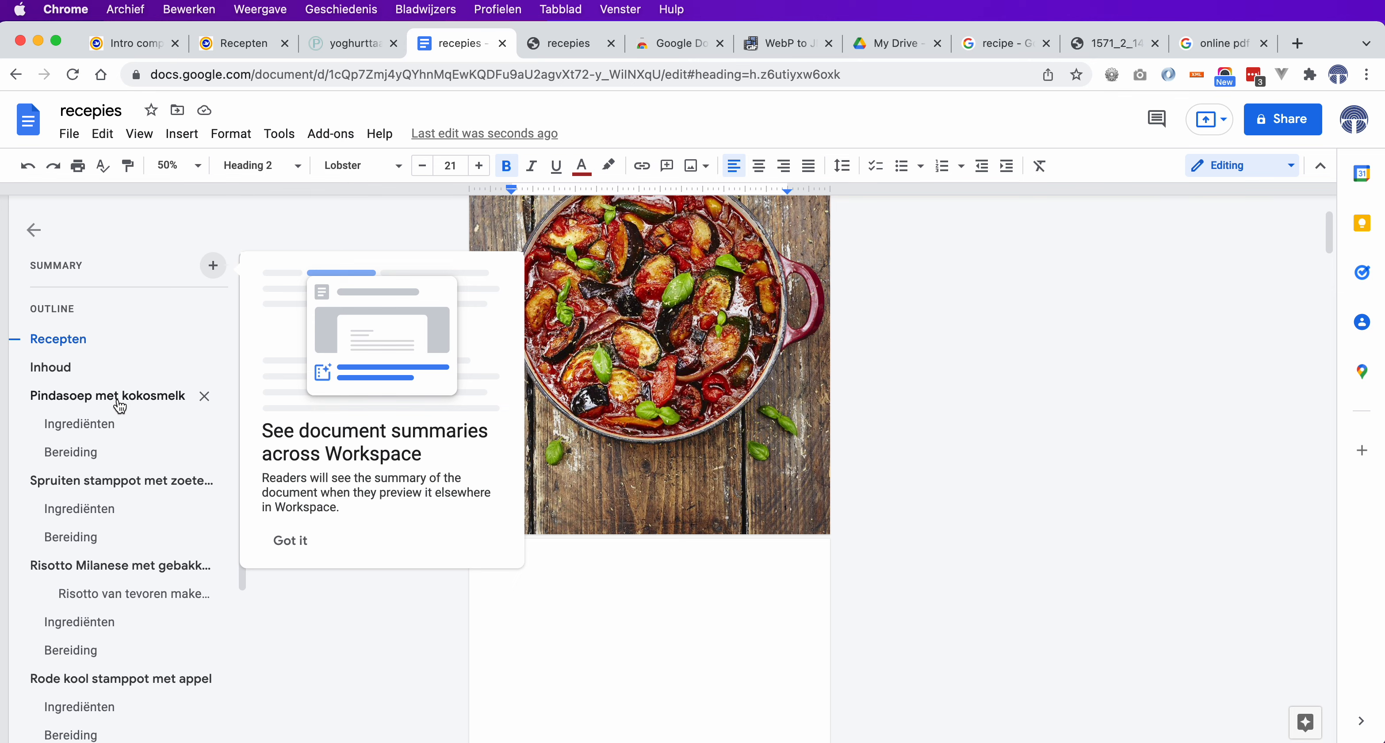
- Look over the recipe headings in the document outline and close the outline
scroll(117, 403, down, 5)
scroll(117, 408, up, 5)
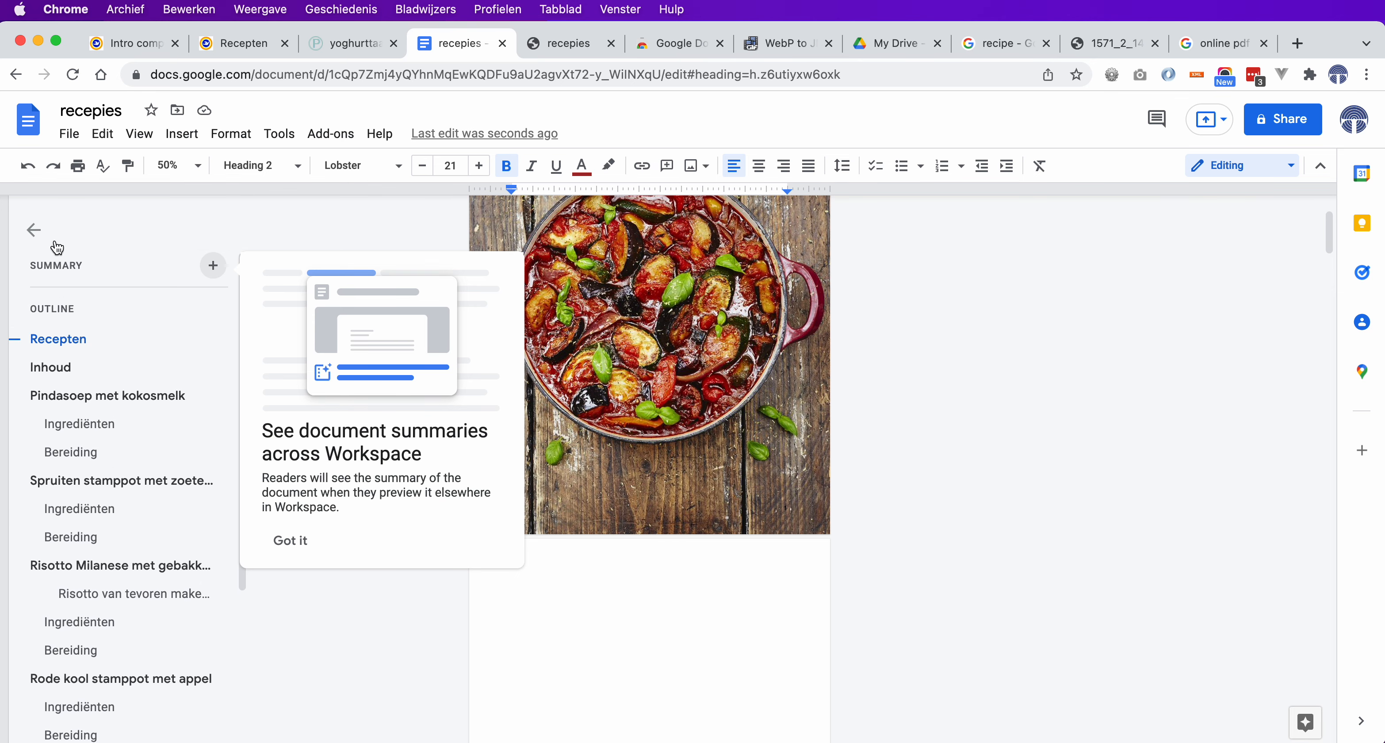
click(33, 232)
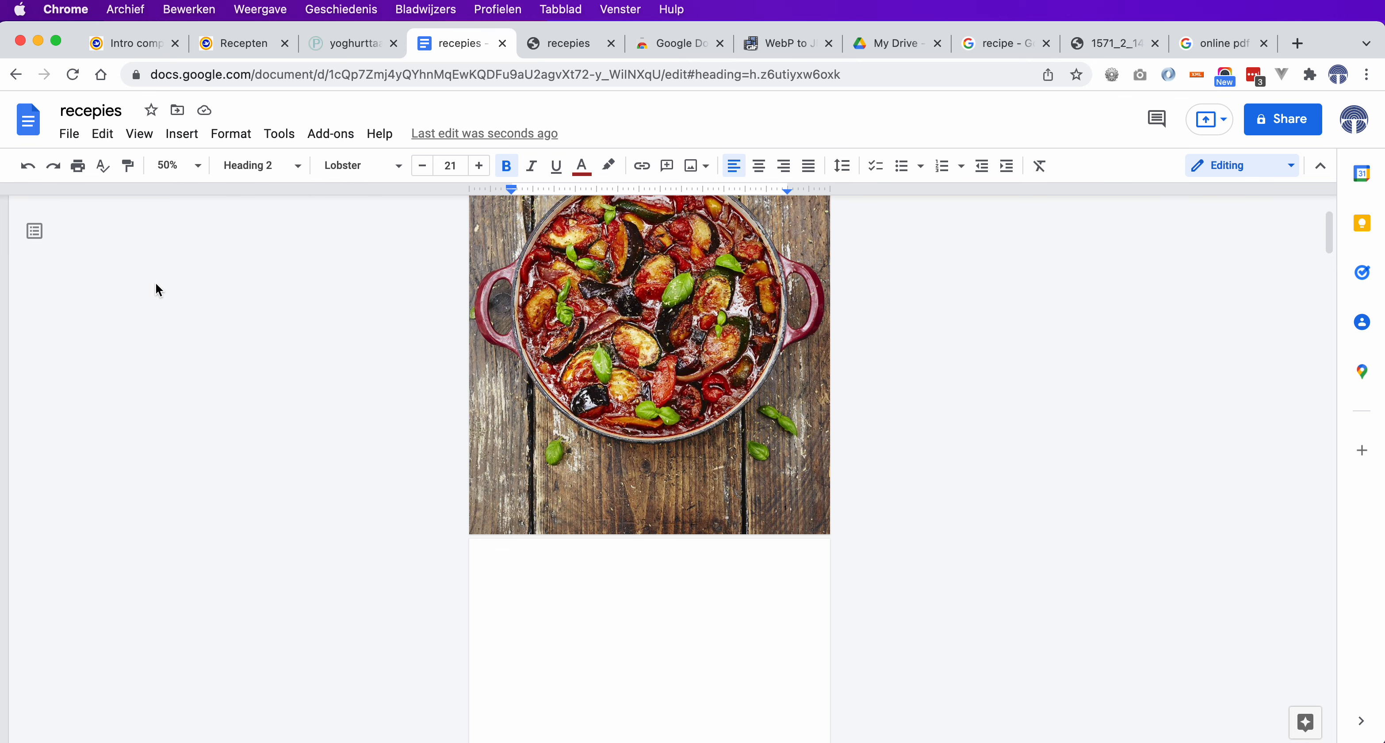
- Update the page numbers in the table of contents below the "Inhoud" heading
scroll(942, 374, up, 3)
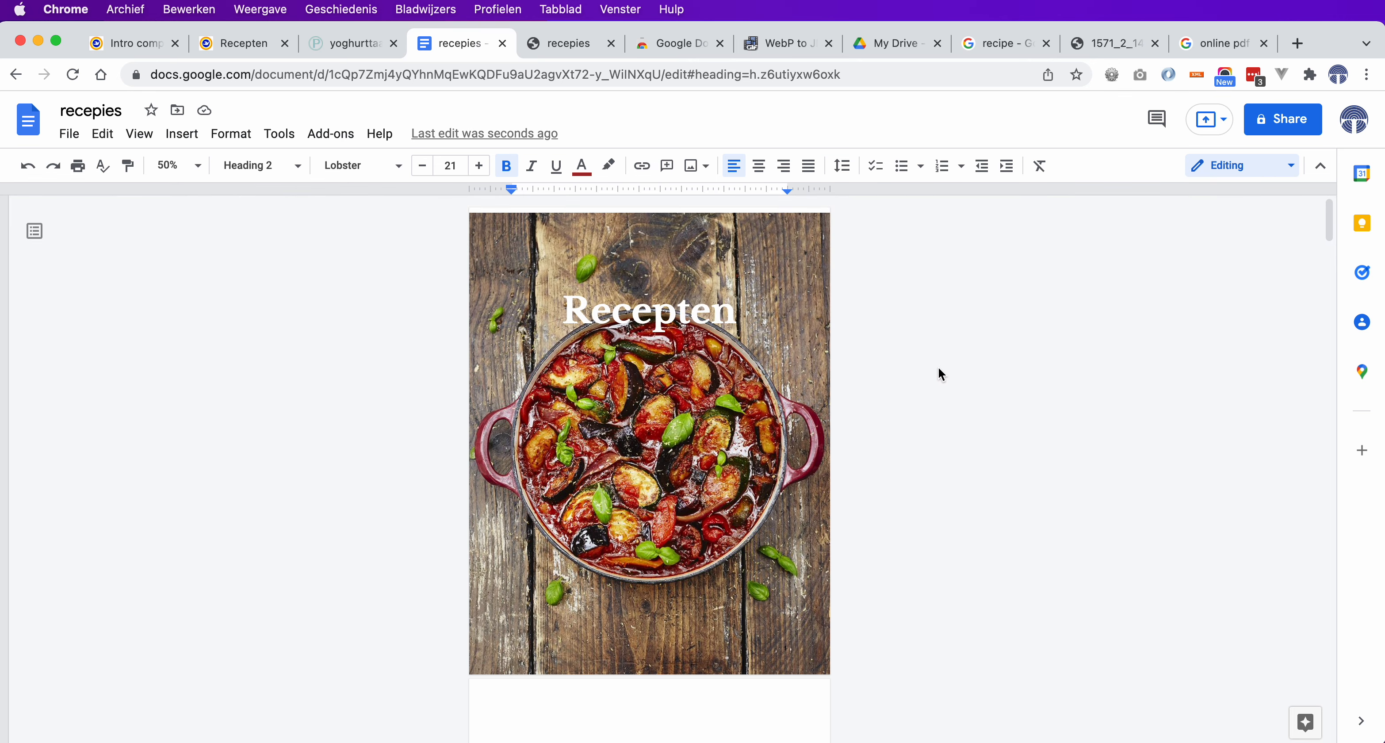
scroll(939, 368, down, 10)
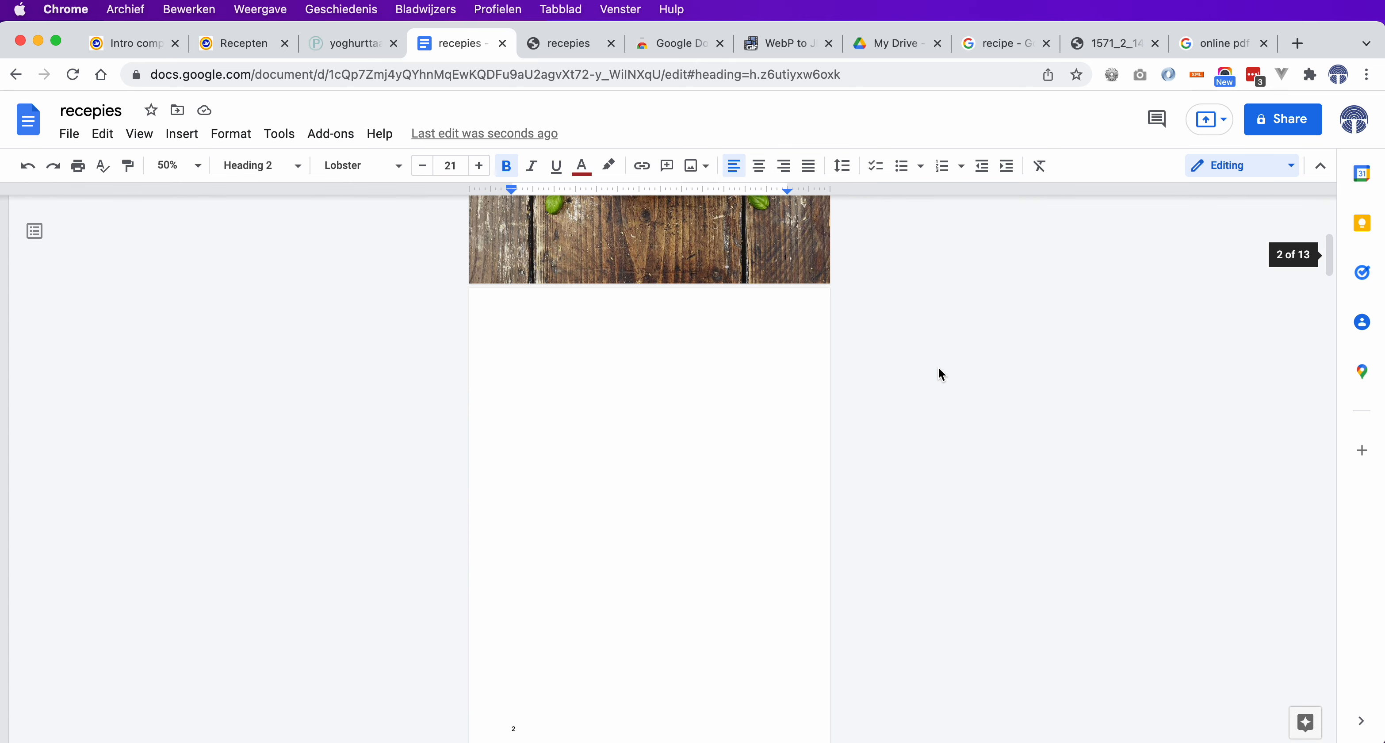
scroll(939, 371, down, 2)
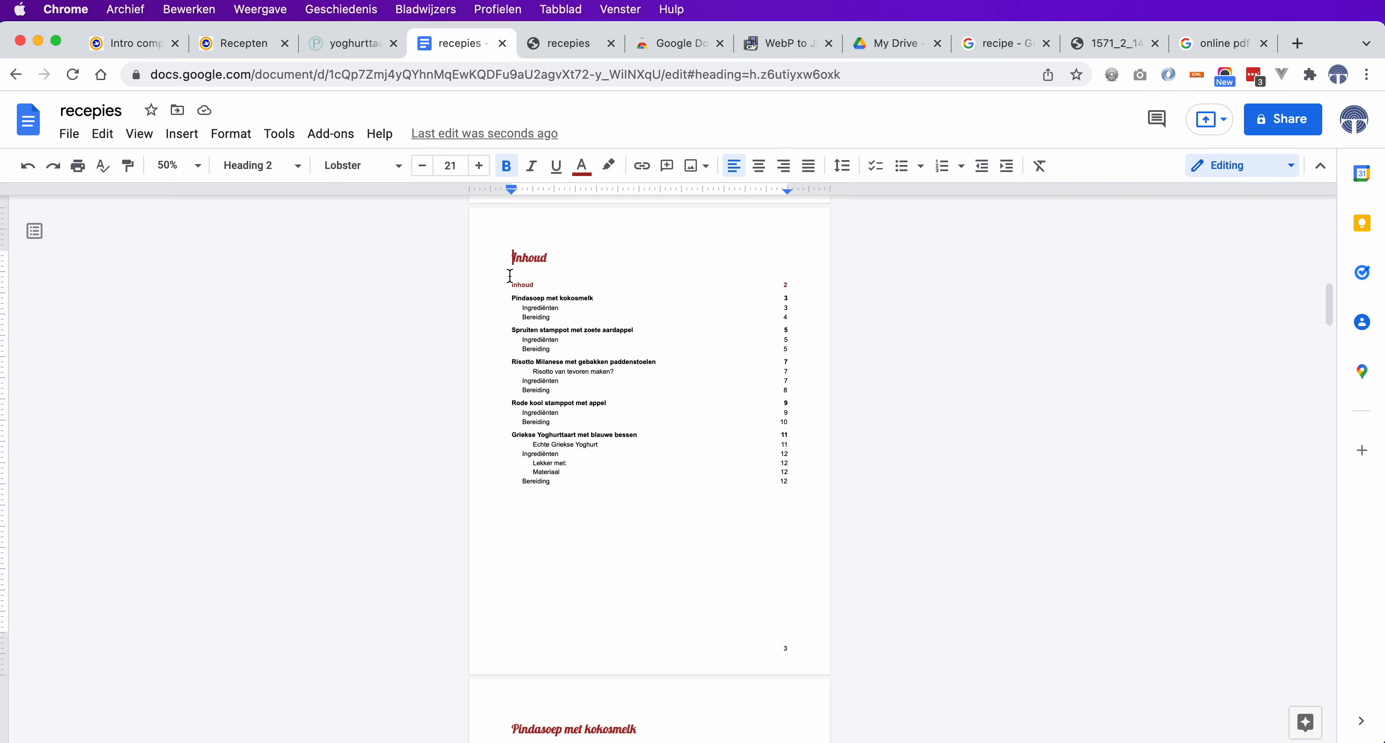
click(538, 317)
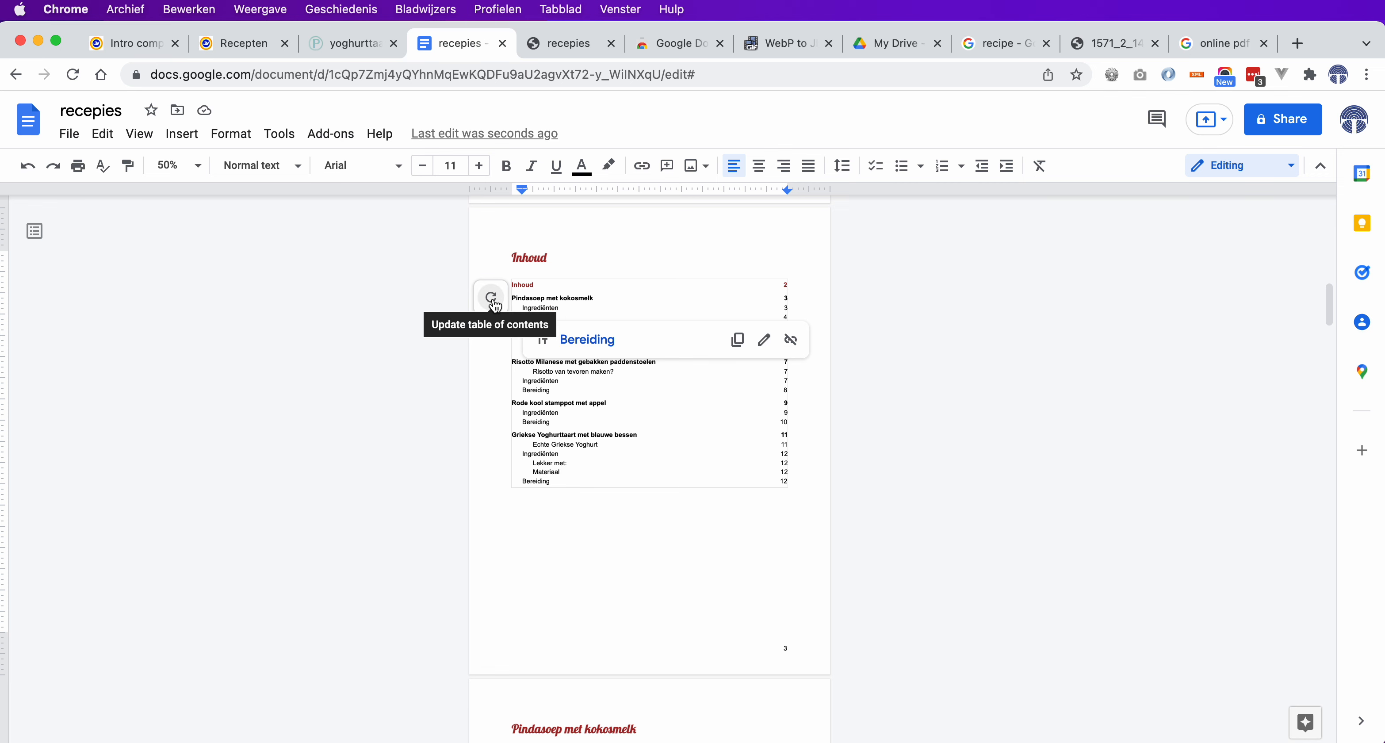
click(491, 297)
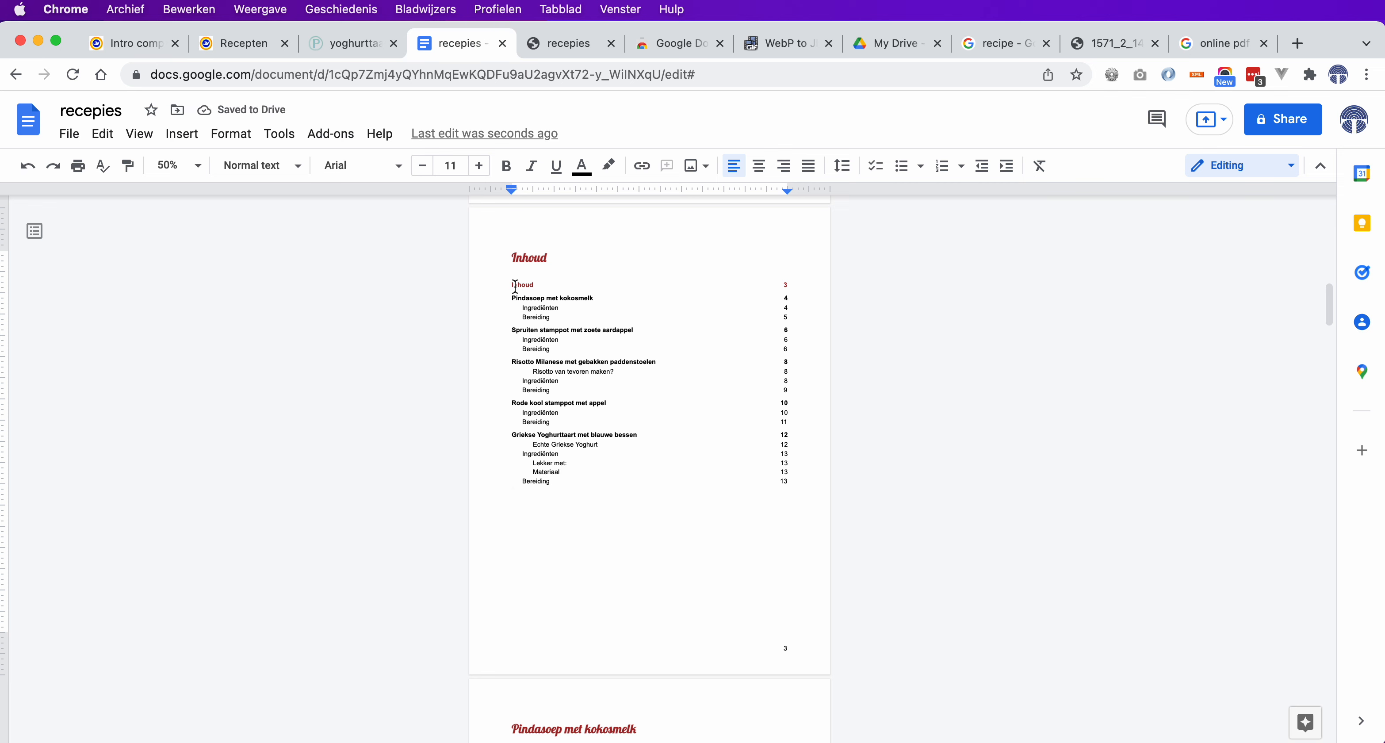
- Change the text color of the "Inhoud" entry in the table of contents to black
drag(511, 287, 790, 285)
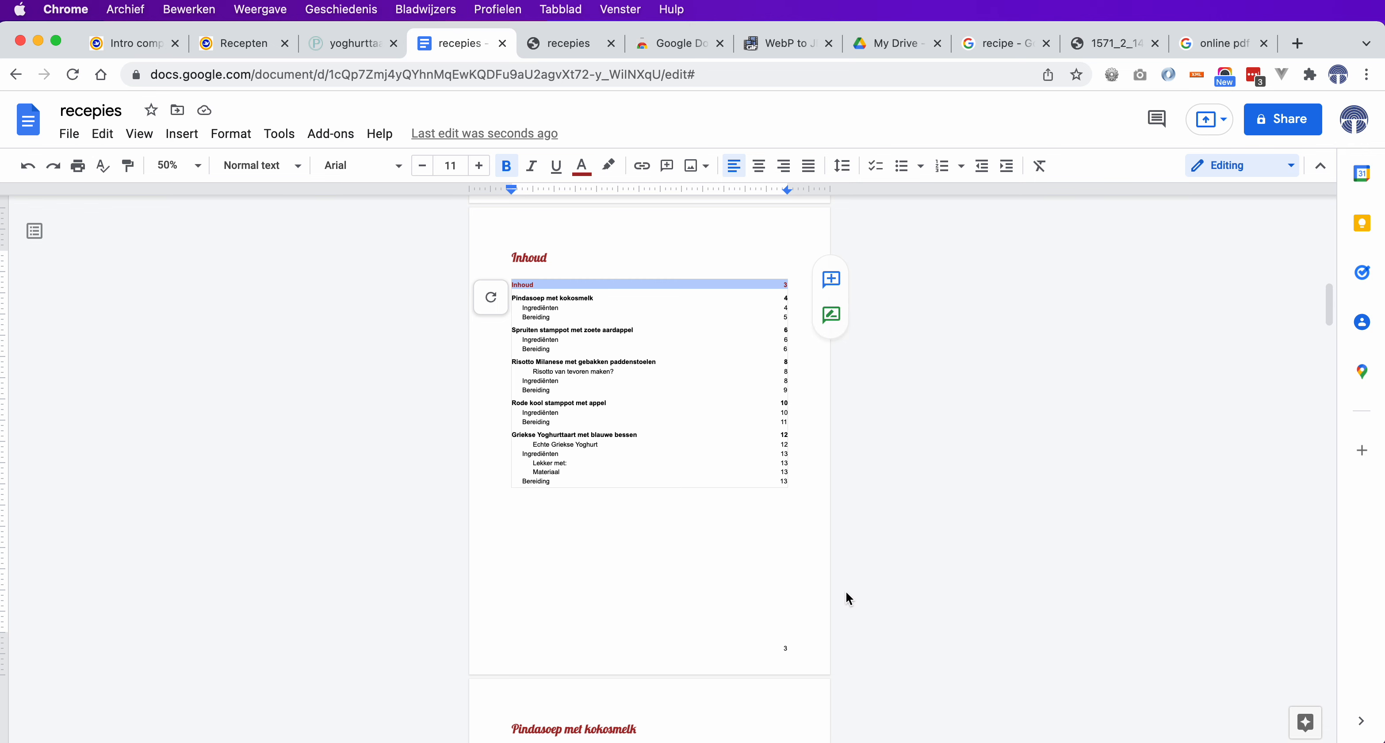
click(585, 171)
click(590, 257)
click(927, 325)
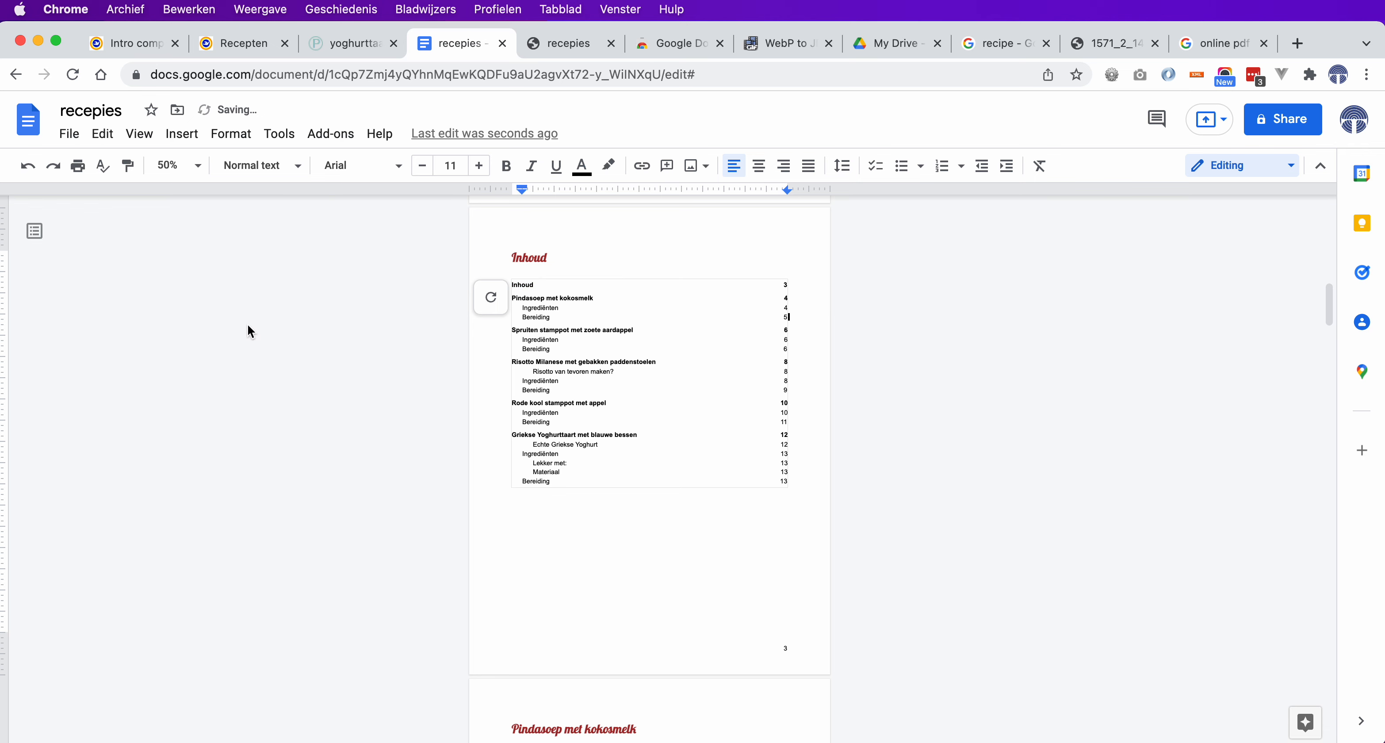
click(69, 135)
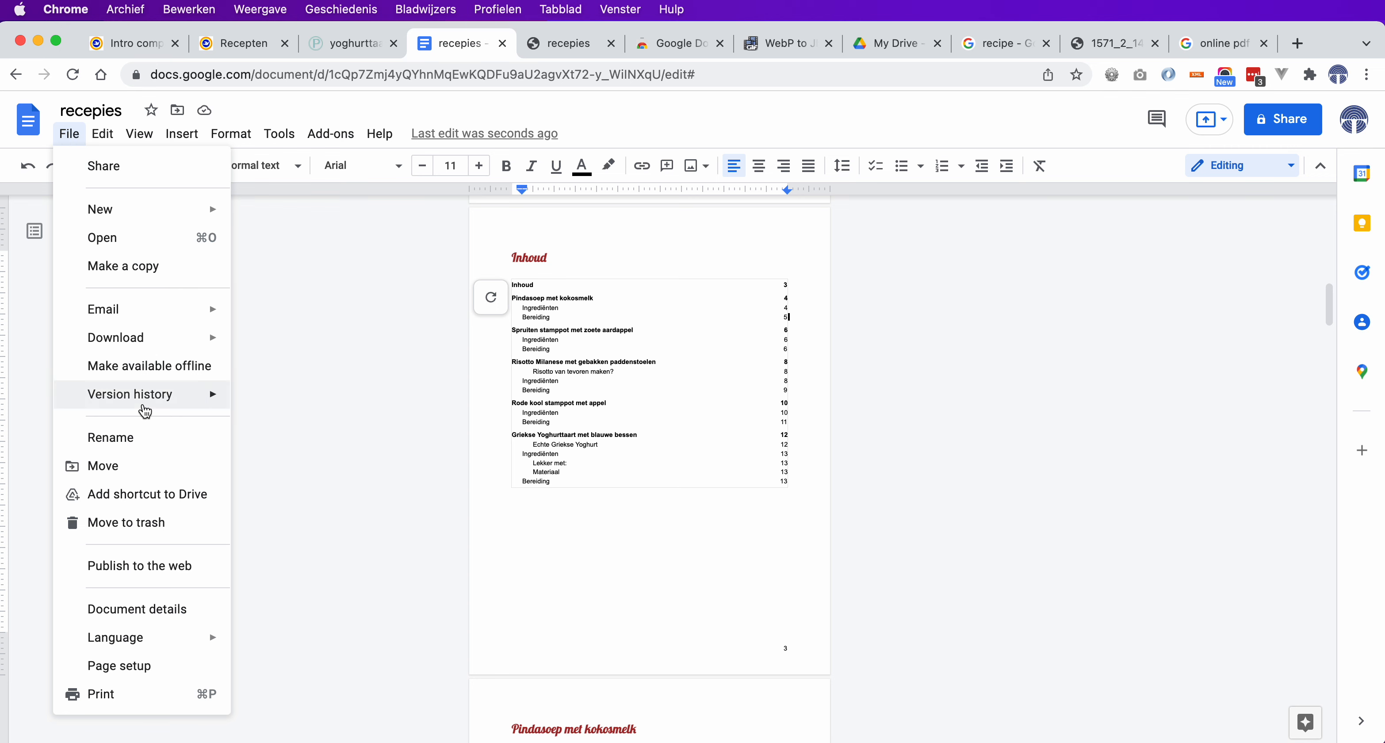
mouse_move(153, 402)
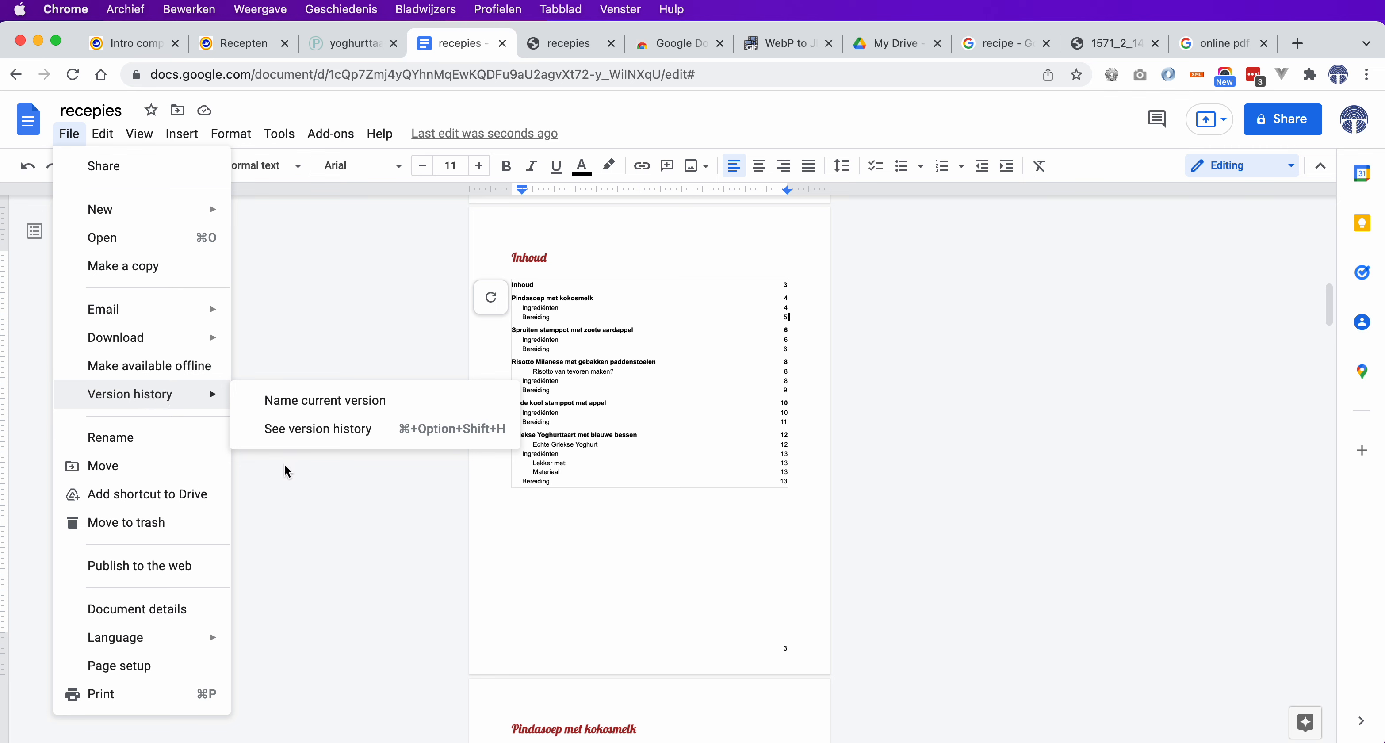
click(301, 314)
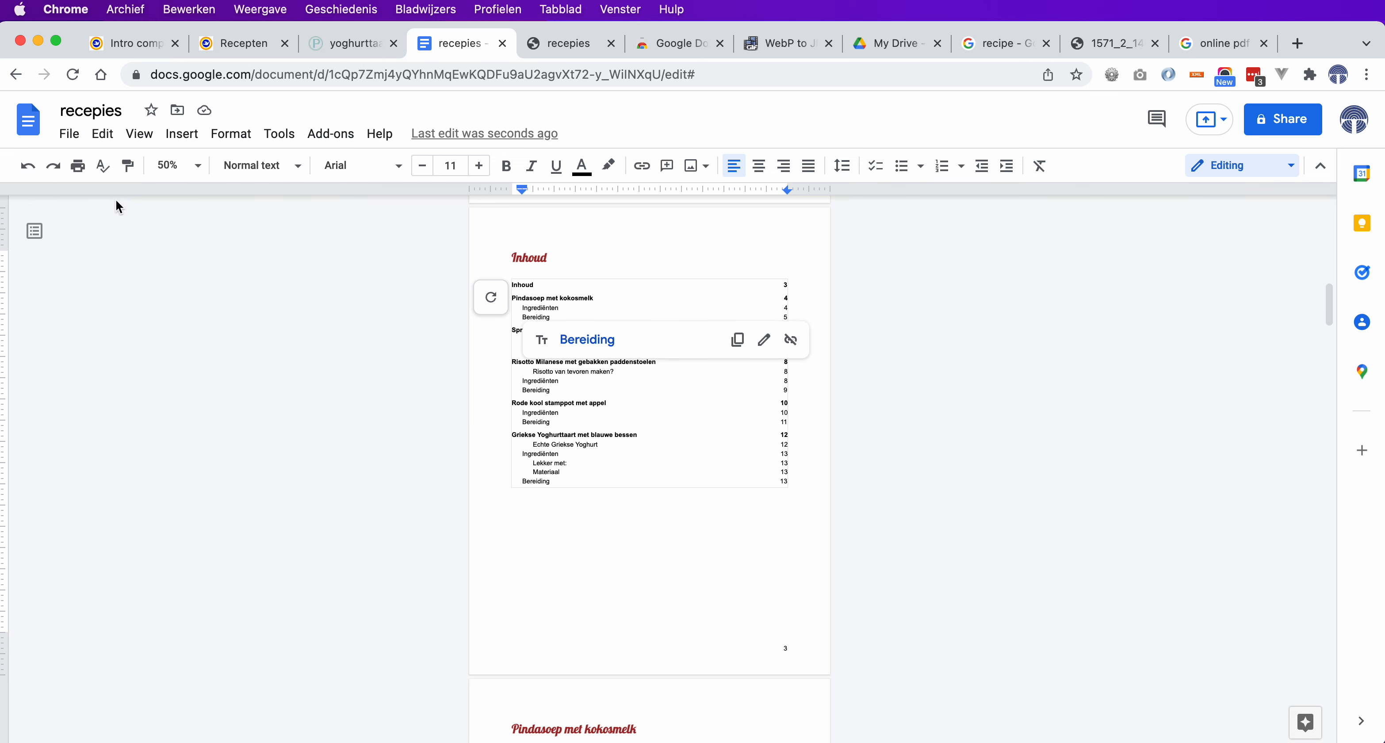
- Download the recipe document as a PDF Document (.pdf)
click(69, 135)
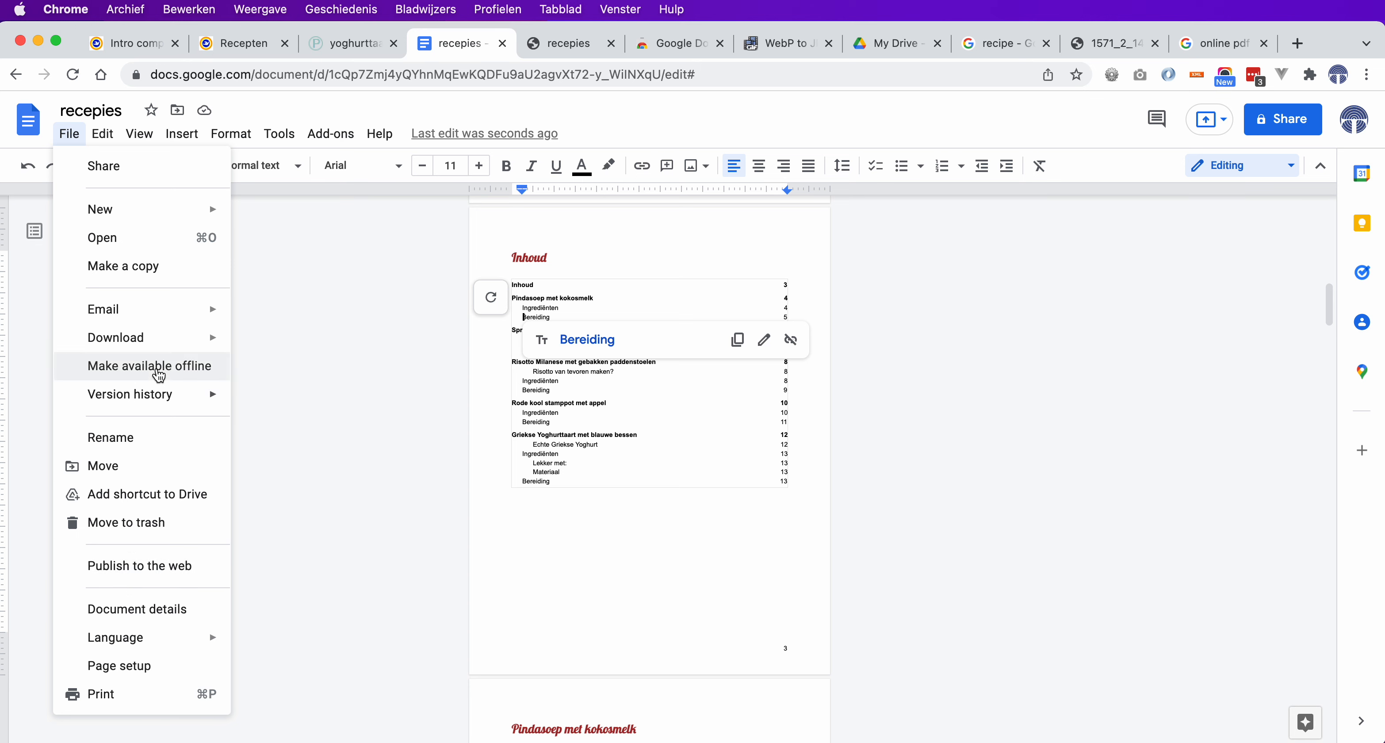
mouse_move(156, 348)
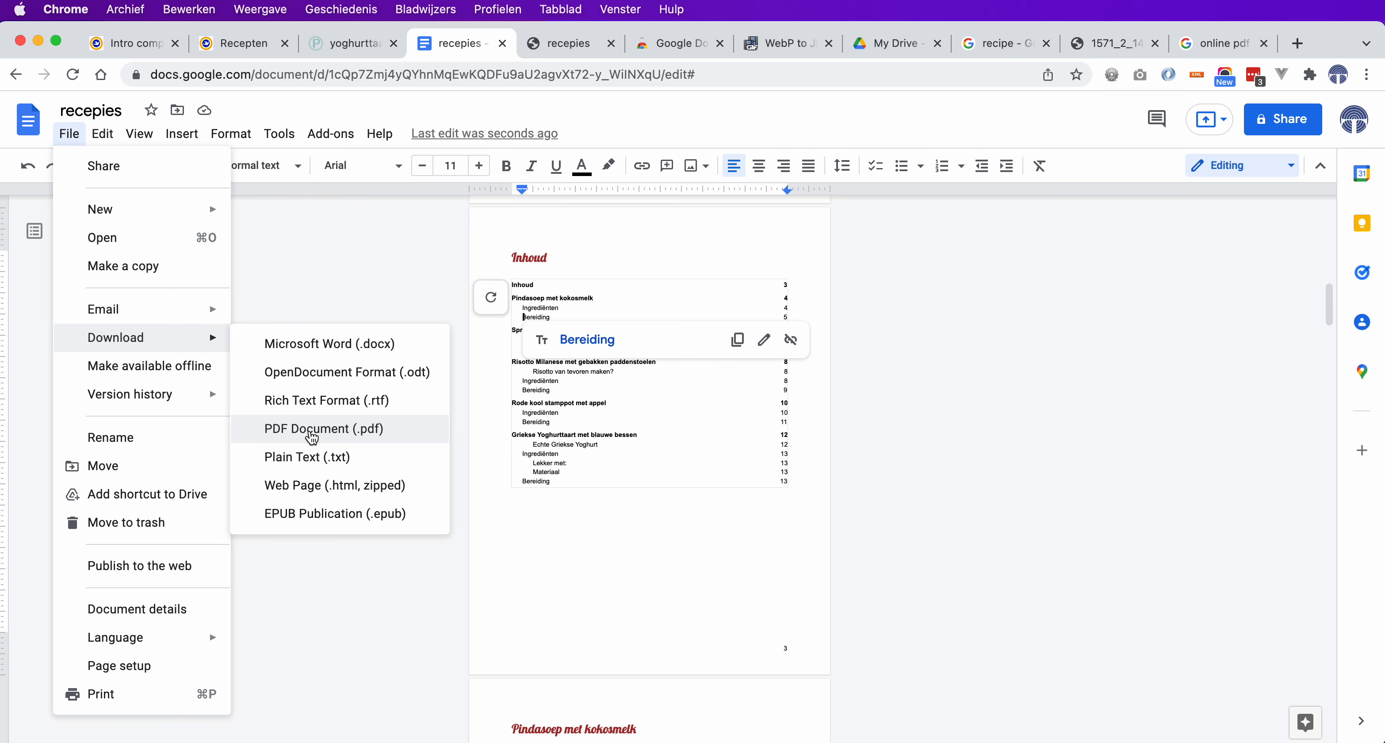
click(312, 438)
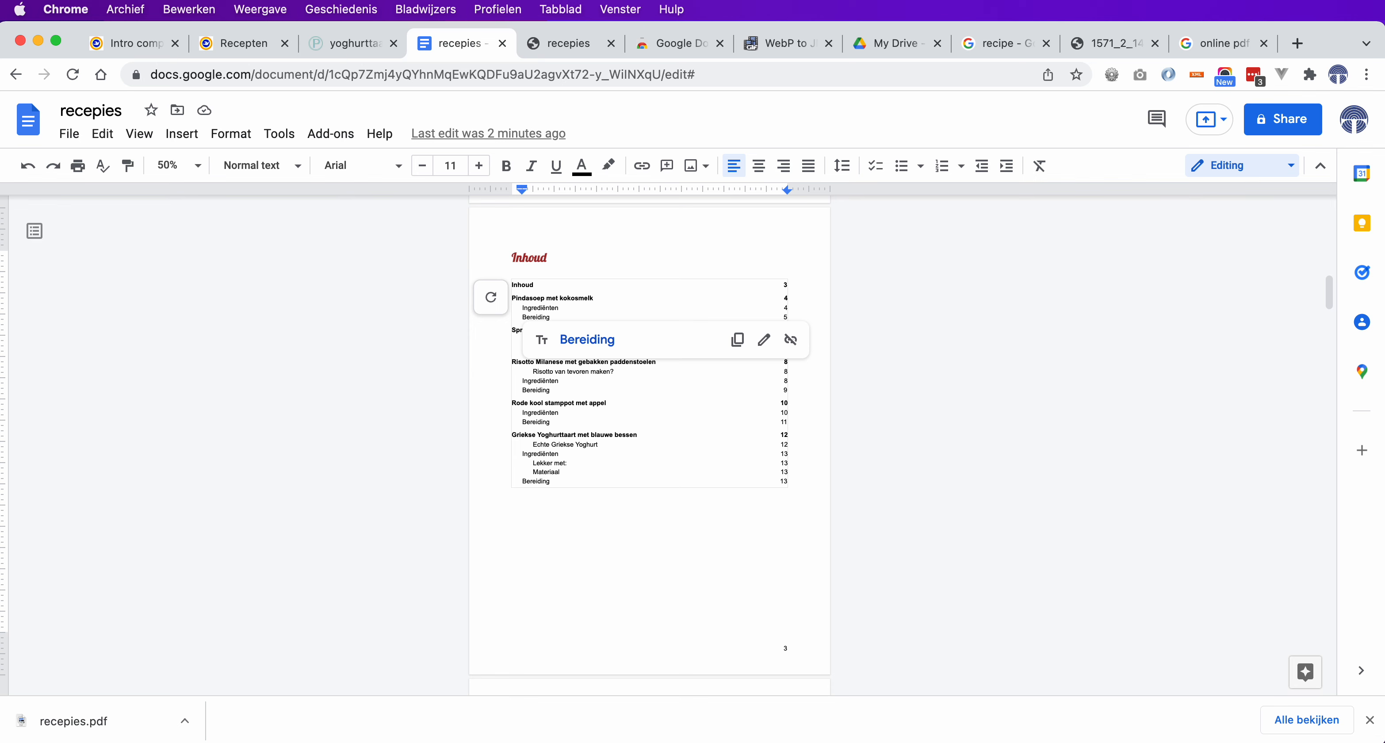
- Switch to Finder, move recepies.pdf from Downloads to Bureaublad and show the Bureaublad folder
drag(1383, 740, 875, 329)
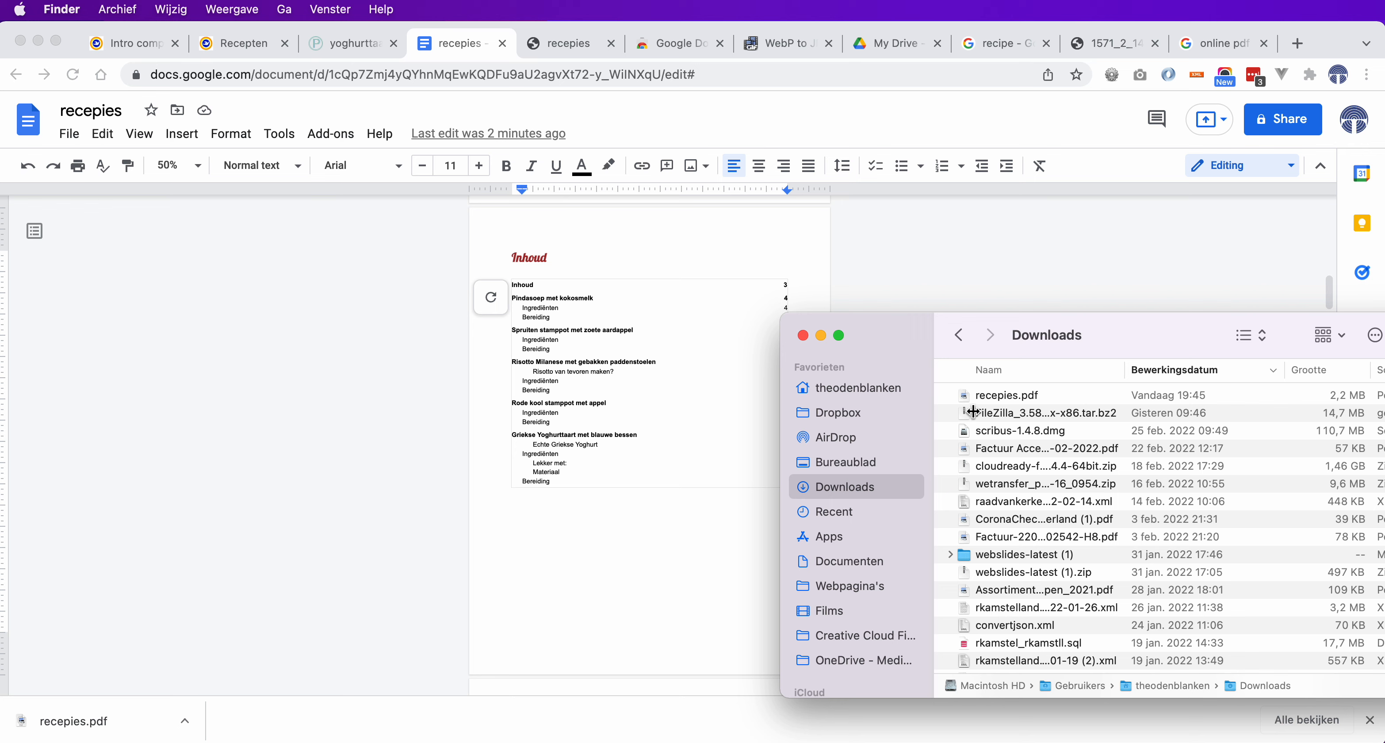
drag(967, 399, 878, 458)
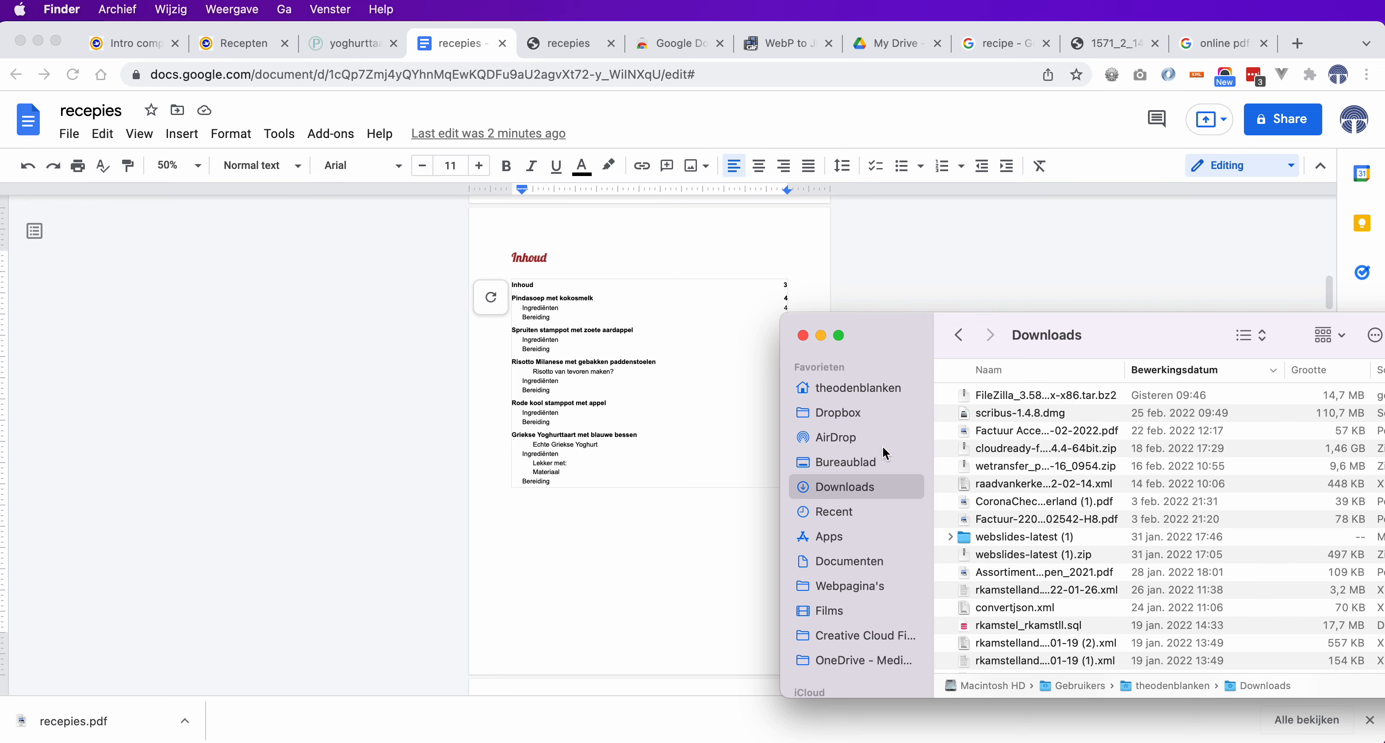
click(852, 460)
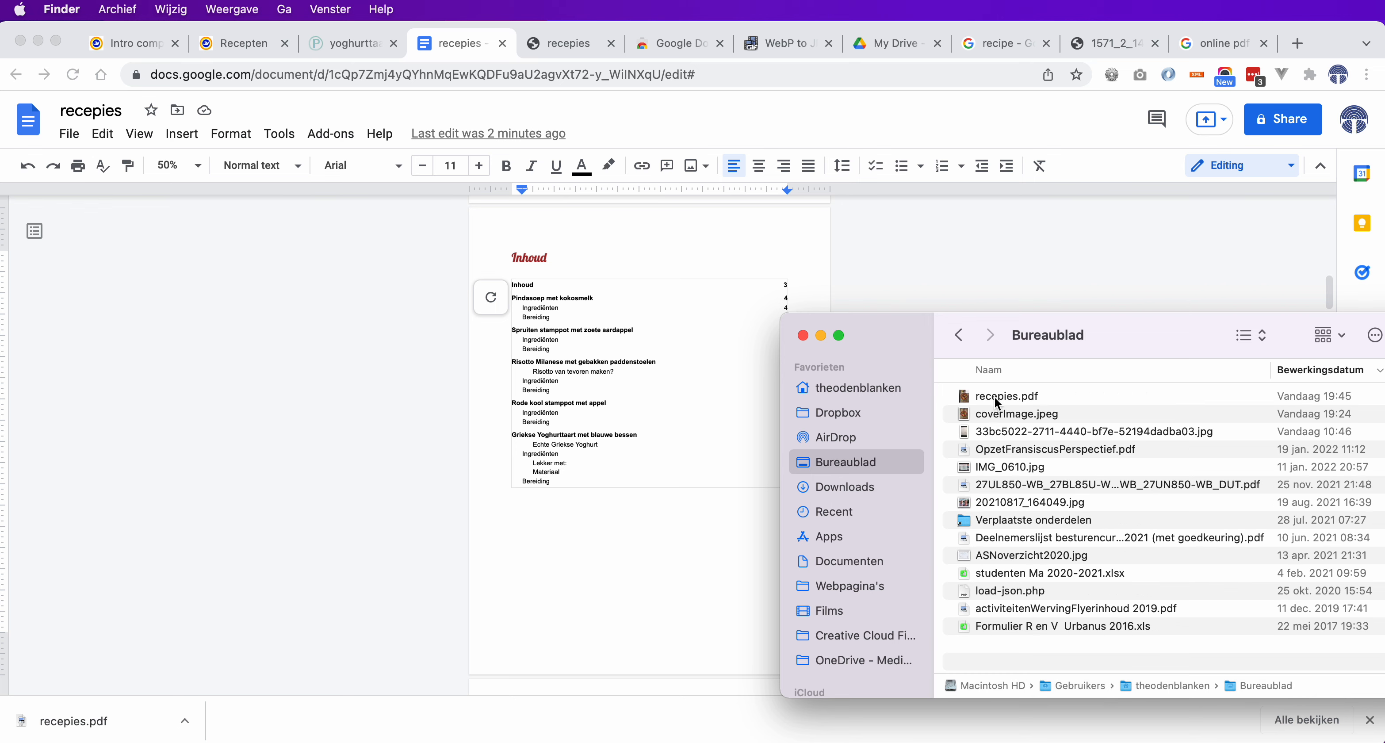
- Open recepies.pdf from Bureaublad in Preview and widen its window to view the pages larger
click(967, 396)
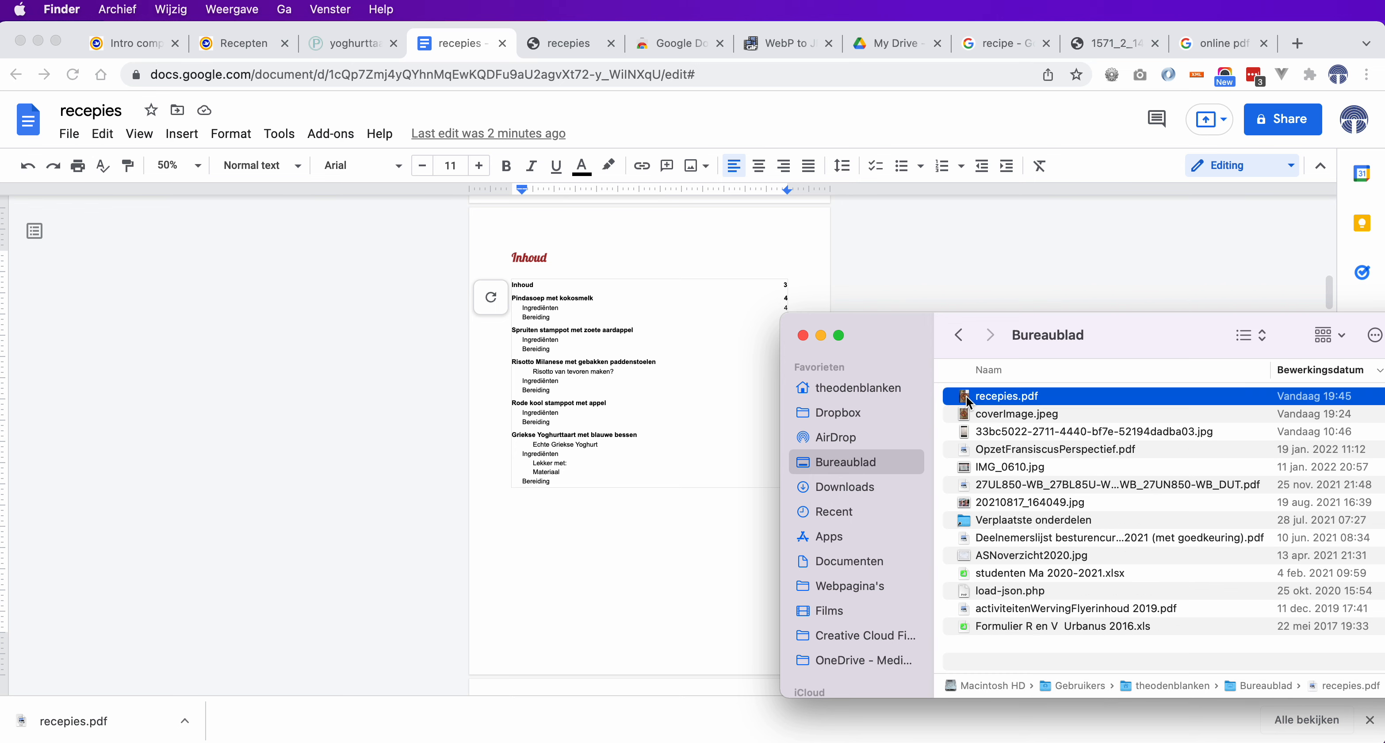
double_click(966, 397)
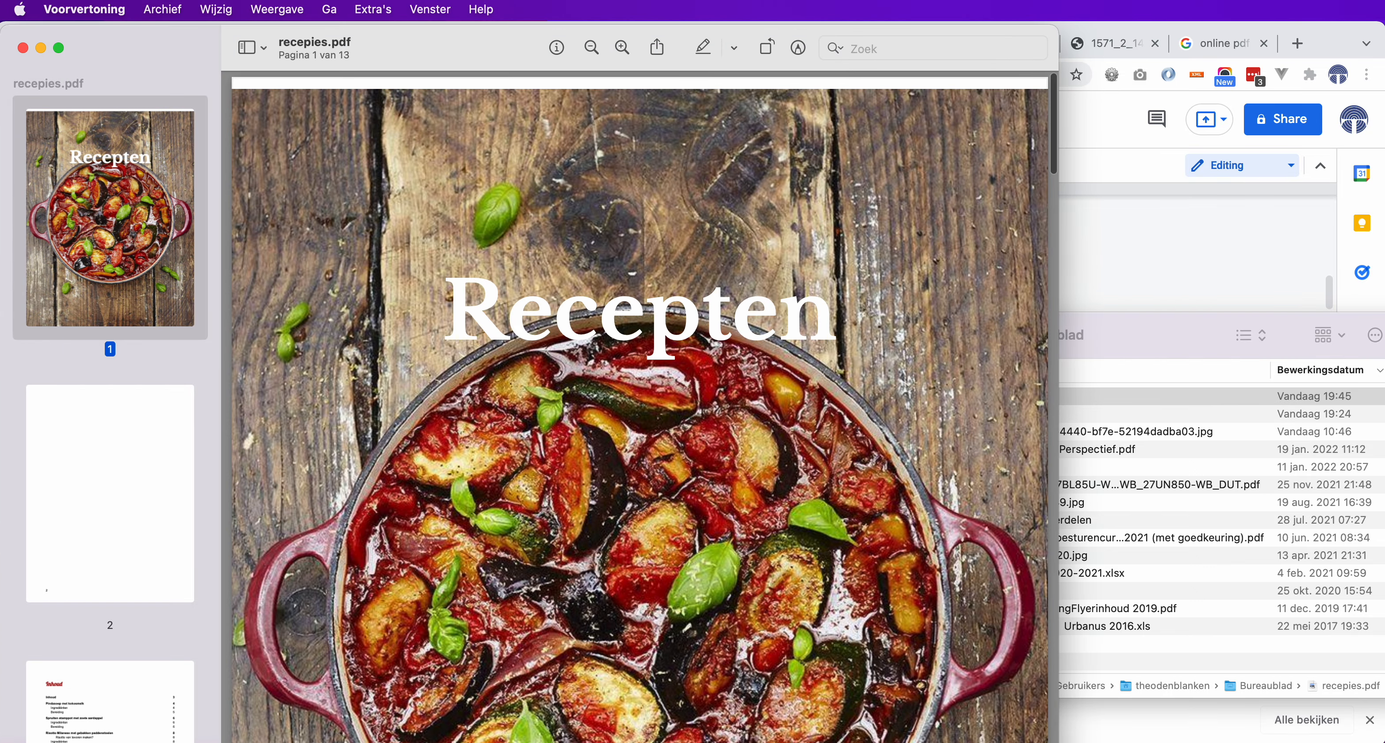
drag(1057, 737, 1287, 738)
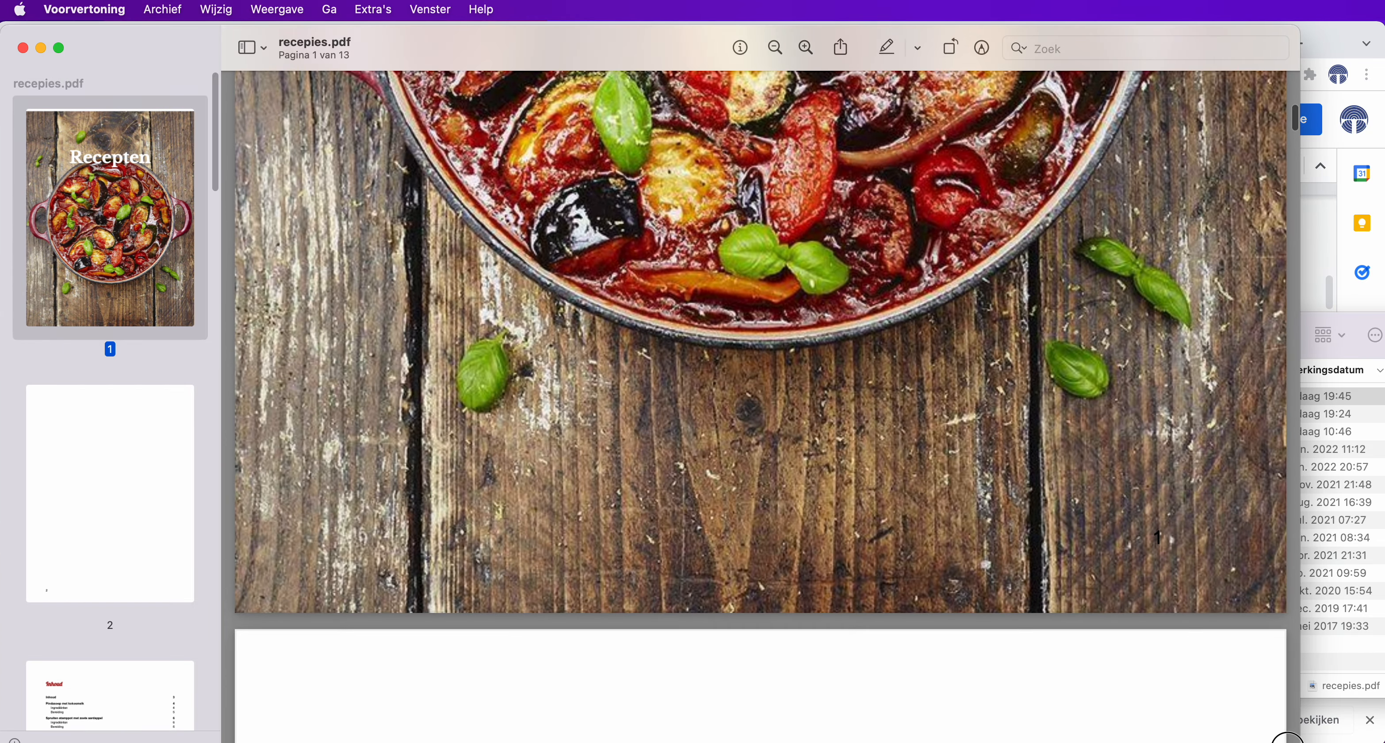